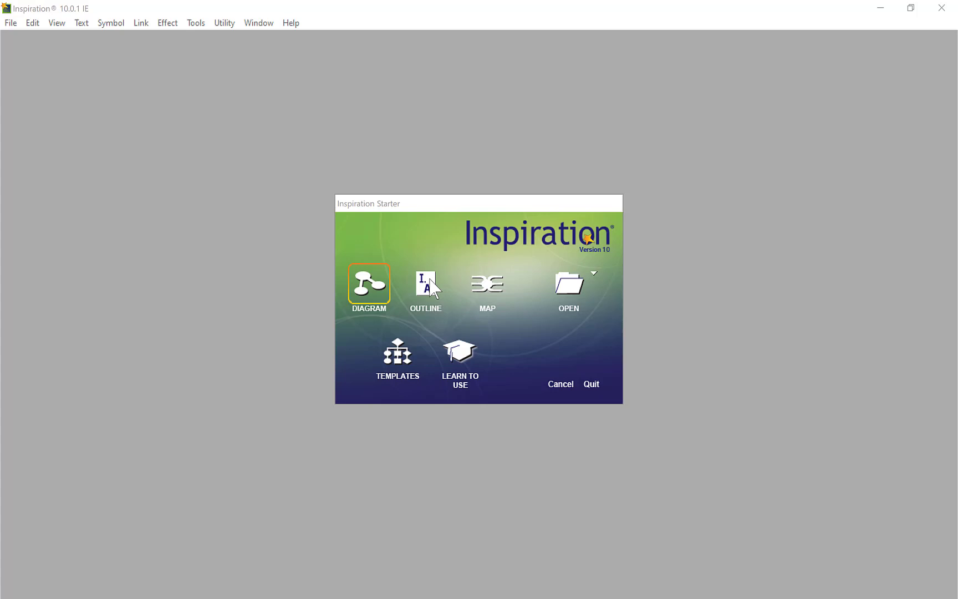
# Step: Start a new concept map and rename the central Main Idea to 'Health'
pyautogui.click(371, 285)
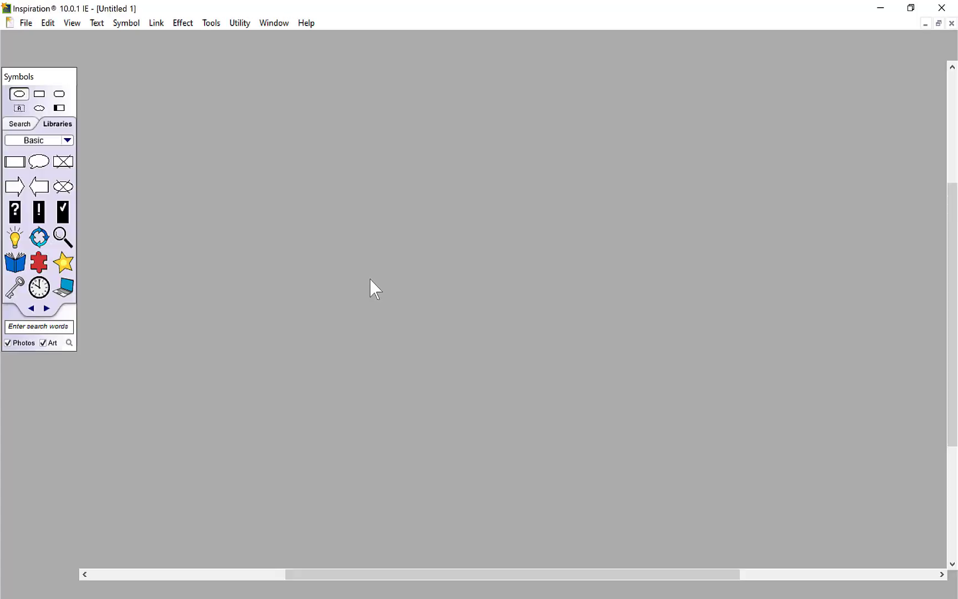
pyautogui.press('BackSpace')
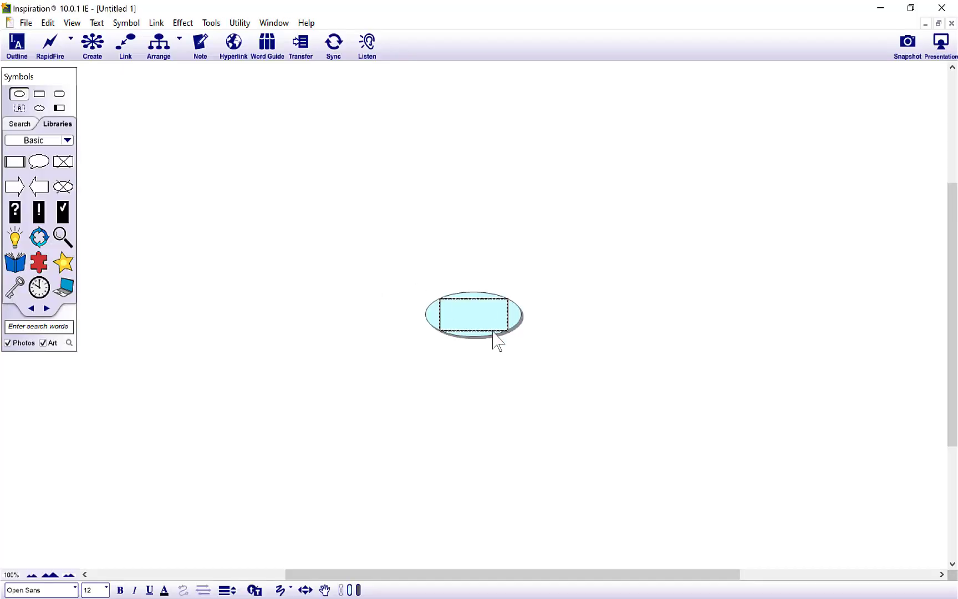
pyautogui.write('Health')
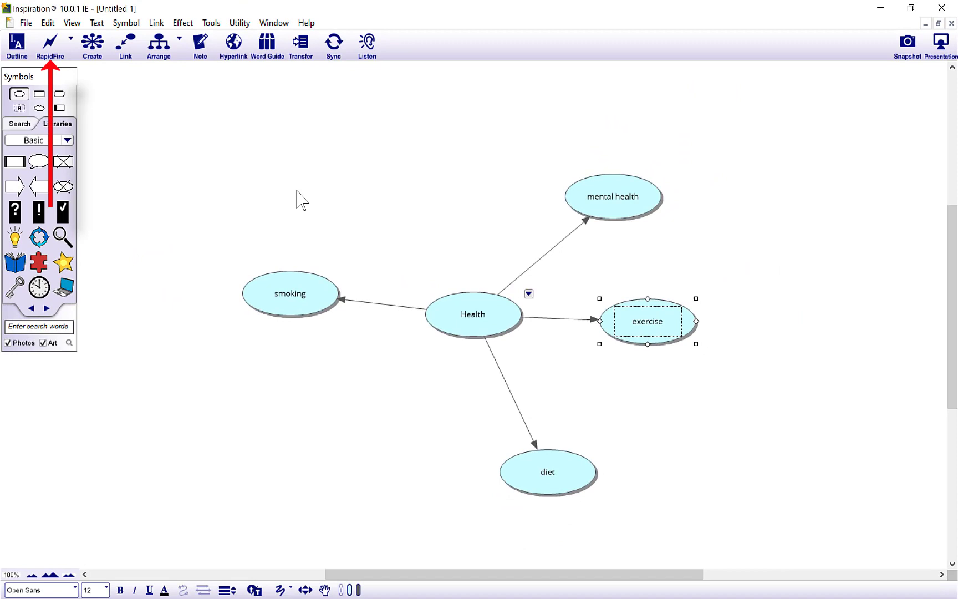
# Step: Use RapidFire on exercise to add the Resistance Training and Cardio sub-ideas
pyautogui.click(51, 46)
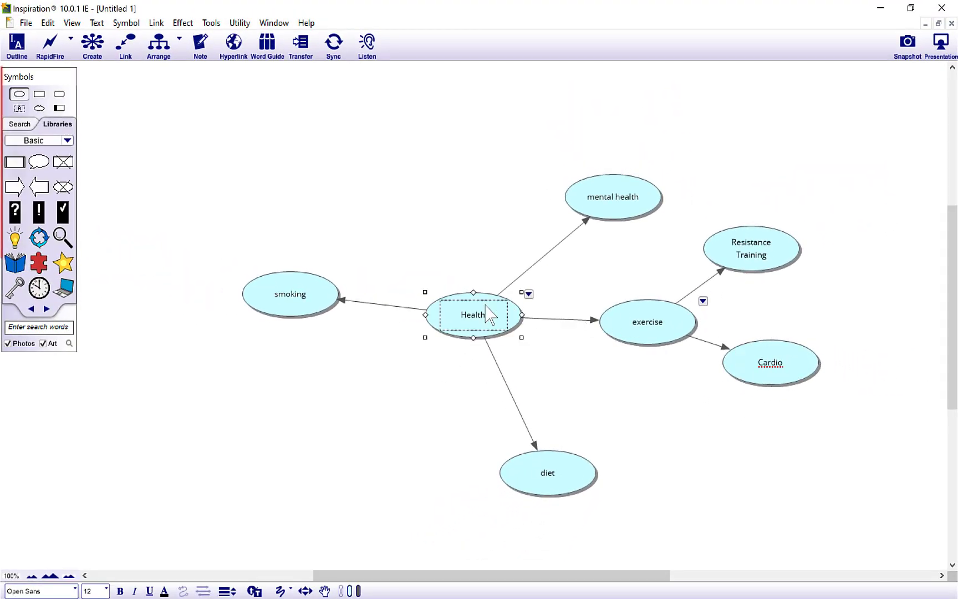
# Step: Search the symbol library for 'health' and give the Health idea the red-cross symbol
pyautogui.click(21, 326)
pyautogui.write('health')
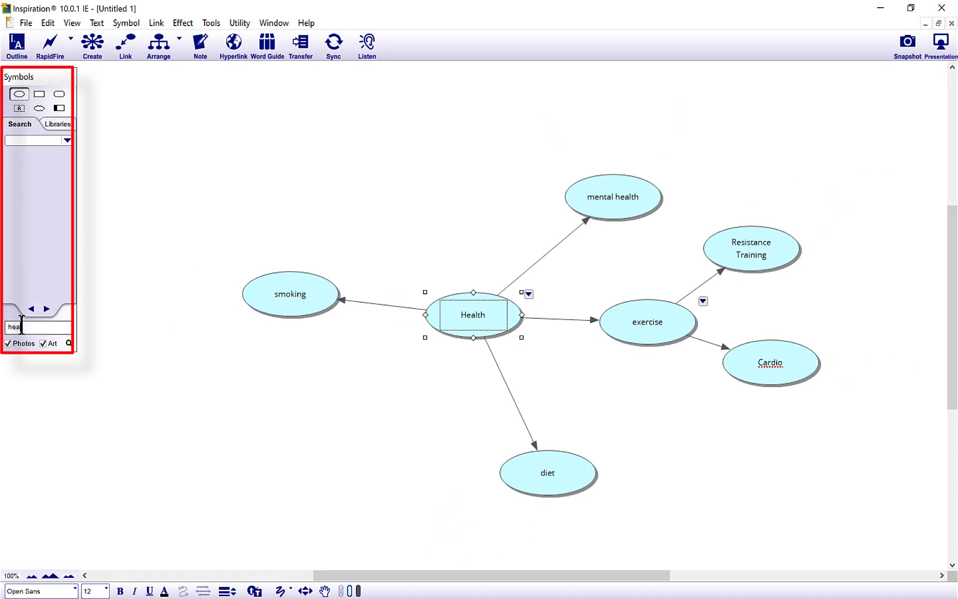
pyautogui.press('Return')
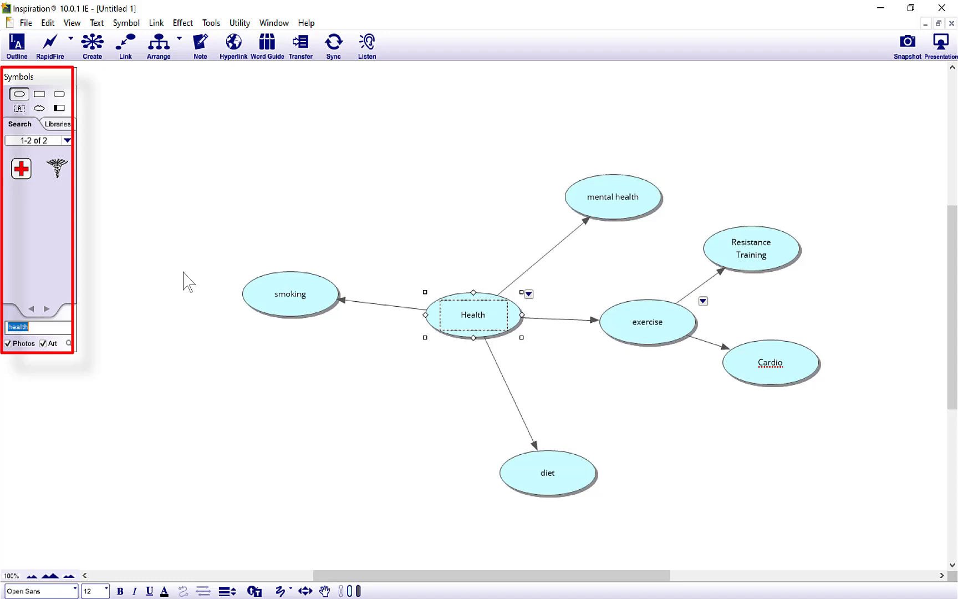
pyautogui.click(23, 167)
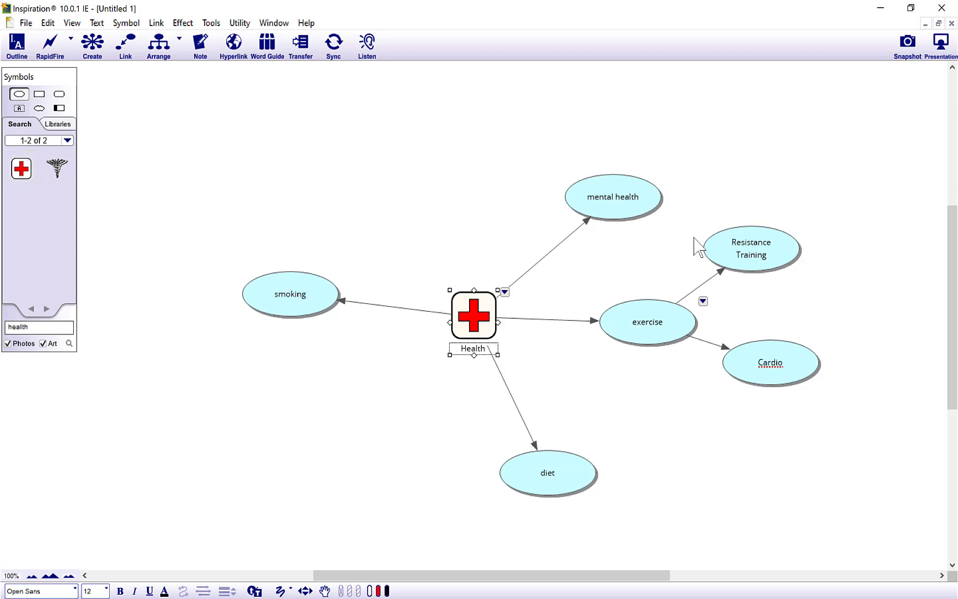
pyautogui.click(694, 238)
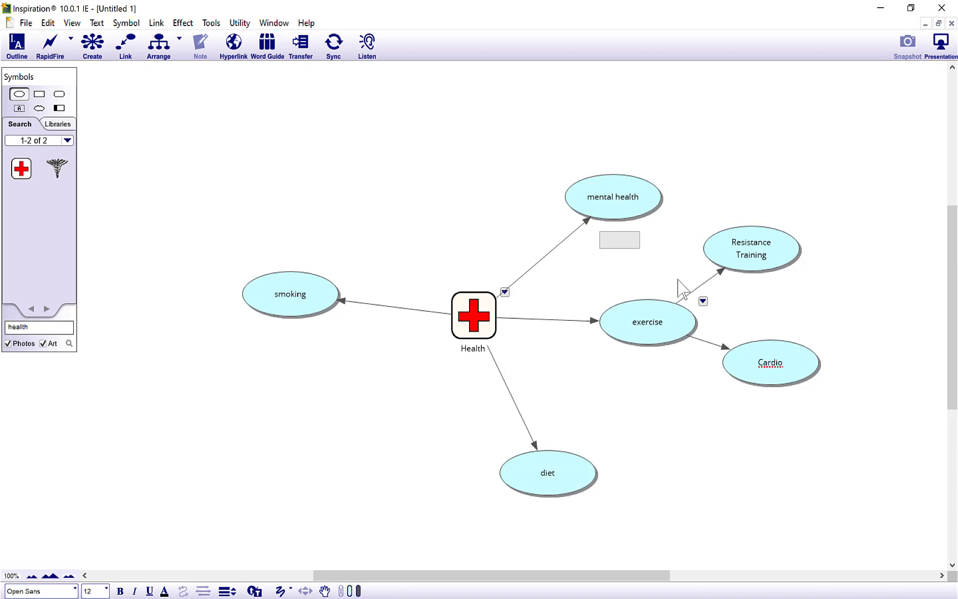
# Step: Fill exercise, Resistance Training and Cardio light purple, with green outlines and links
pyautogui.moveTo(683, 288); pyautogui.dragTo(856, 406)
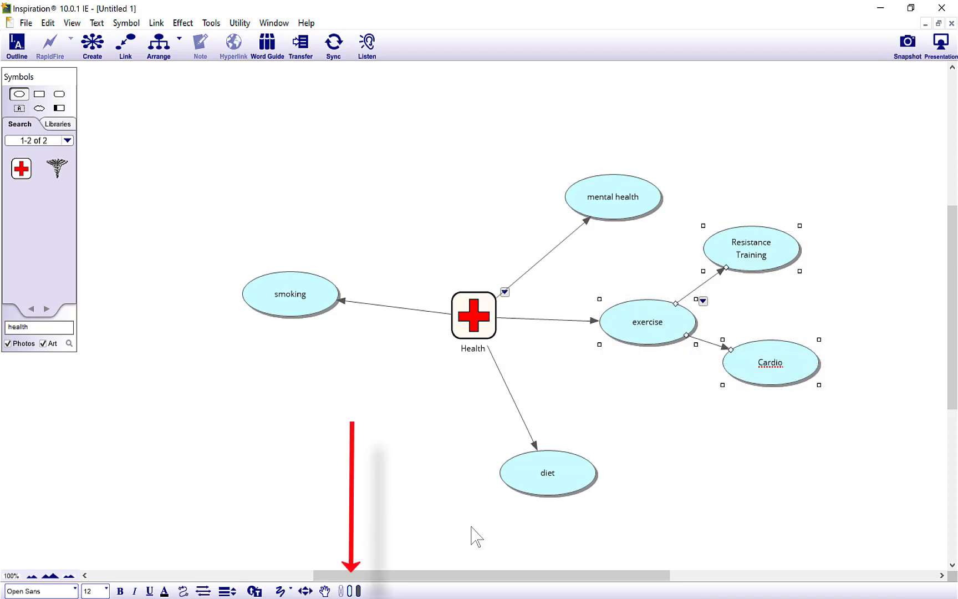
pyautogui.click(350, 591)
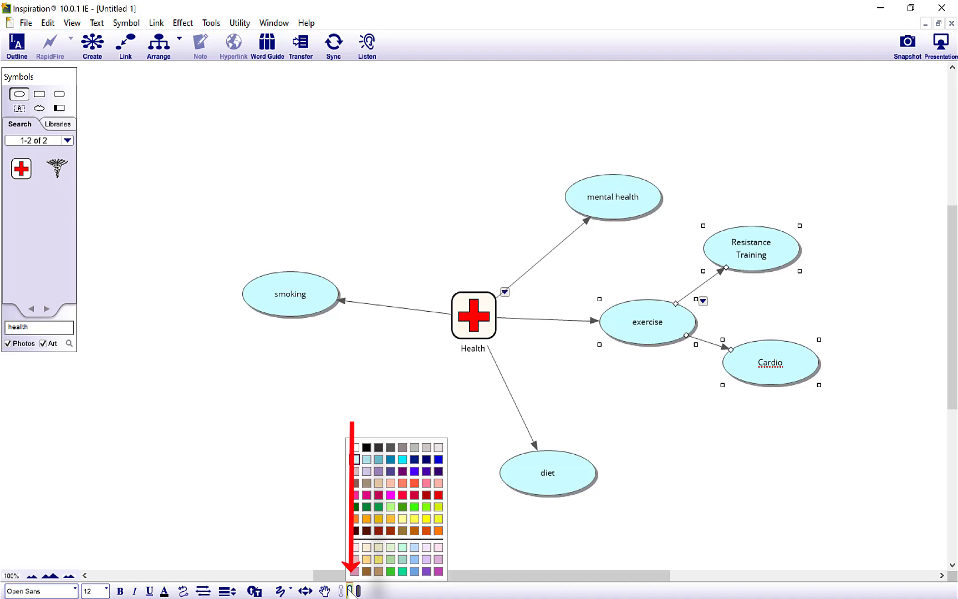
pyautogui.click(425, 549)
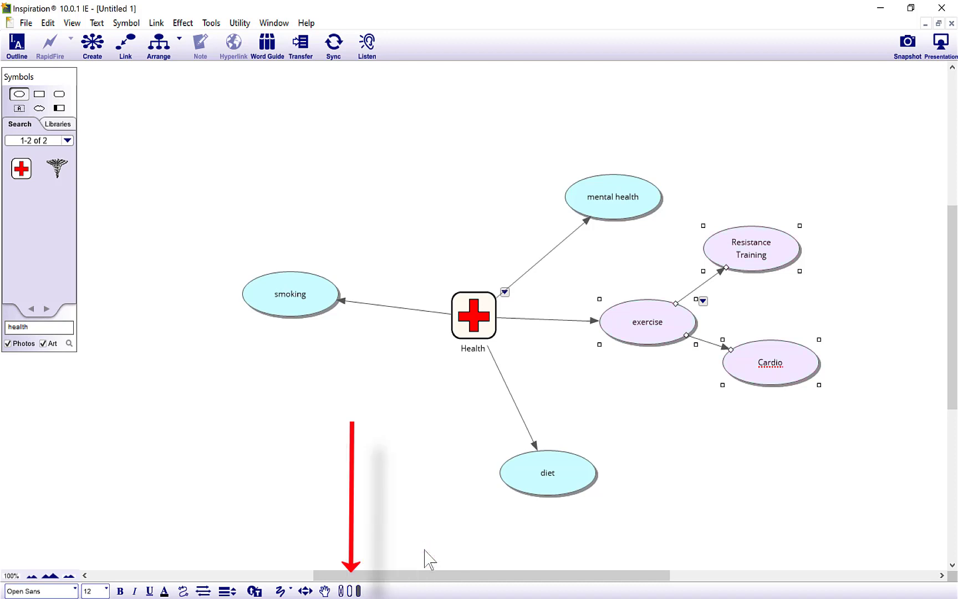
pyautogui.click(357, 591)
pyautogui.click(423, 507)
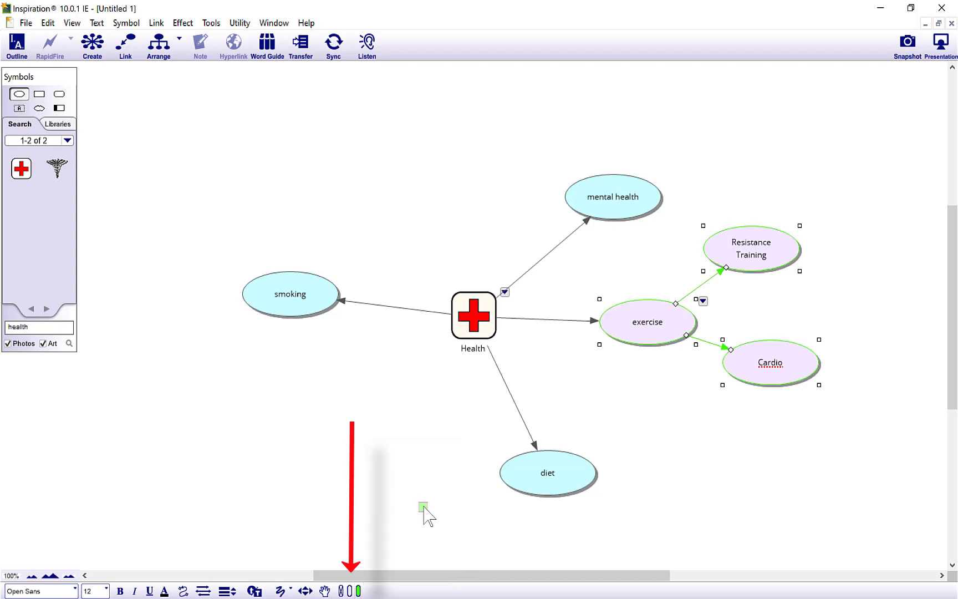
pyautogui.click(635, 435)
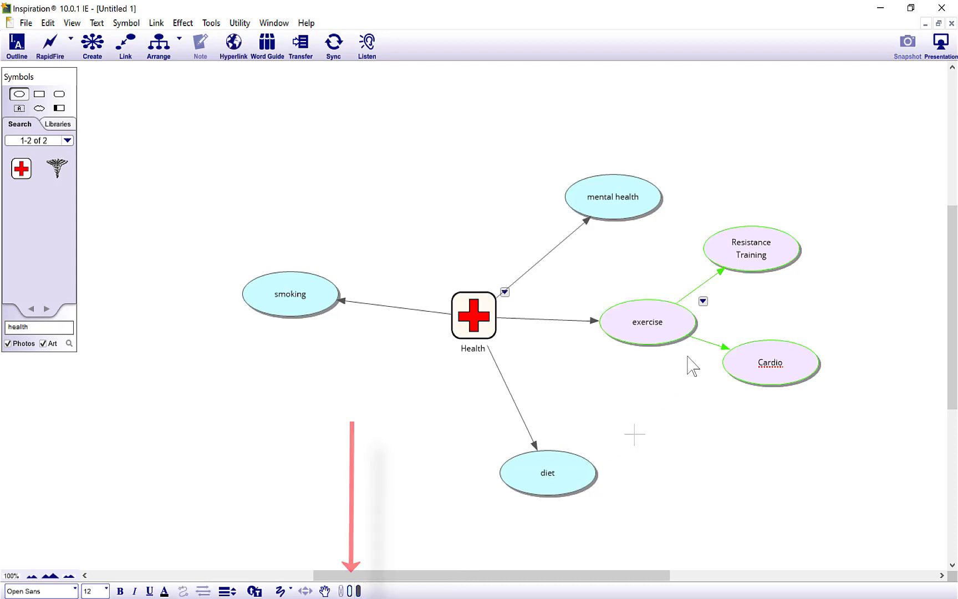
pyautogui.click(702, 287)
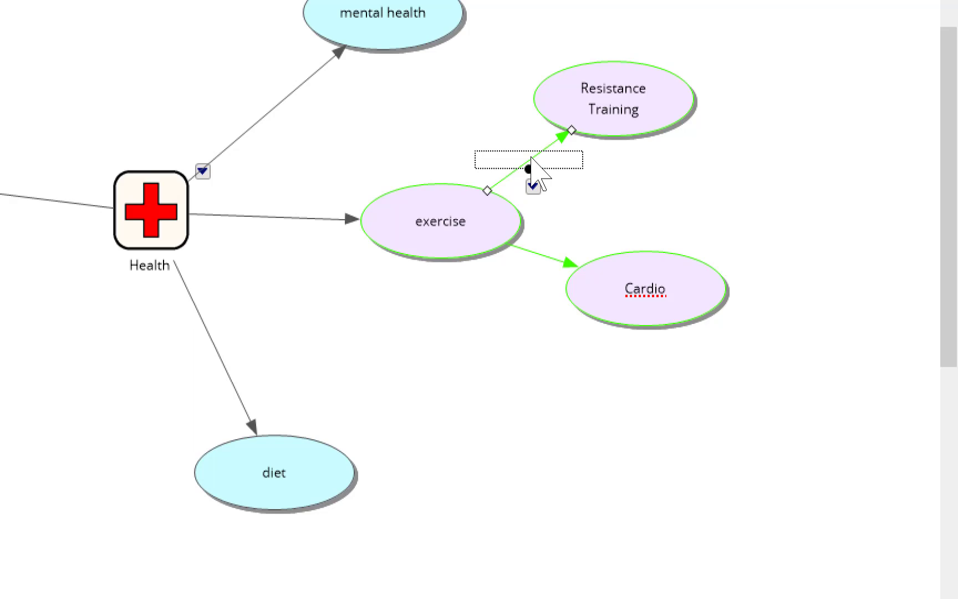
# Step: Choose 'supports' from More Linking Phrases for the exercise–Resistance Training link
pyautogui.rightClick(531, 158)
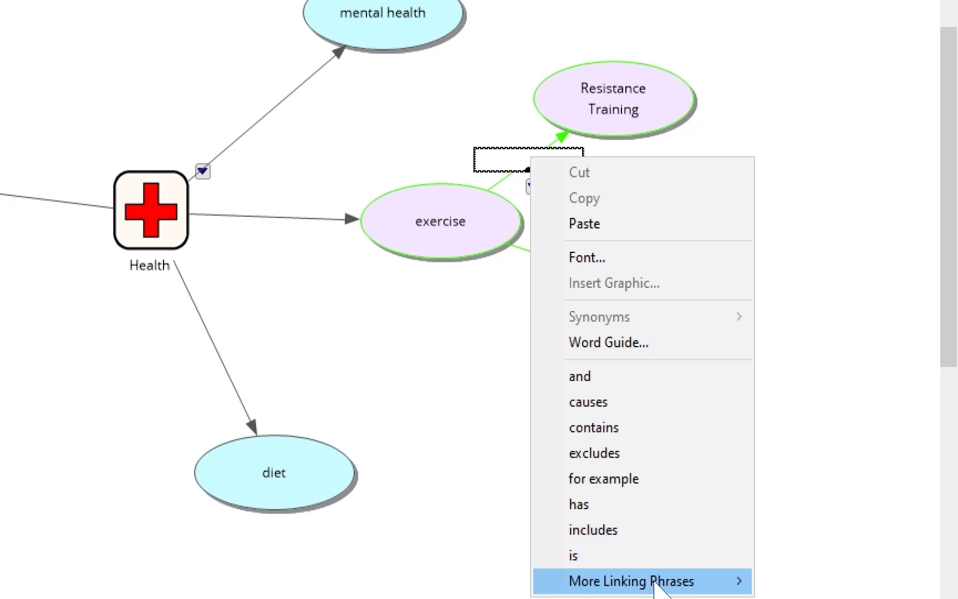
pyautogui.moveTo(656, 583)
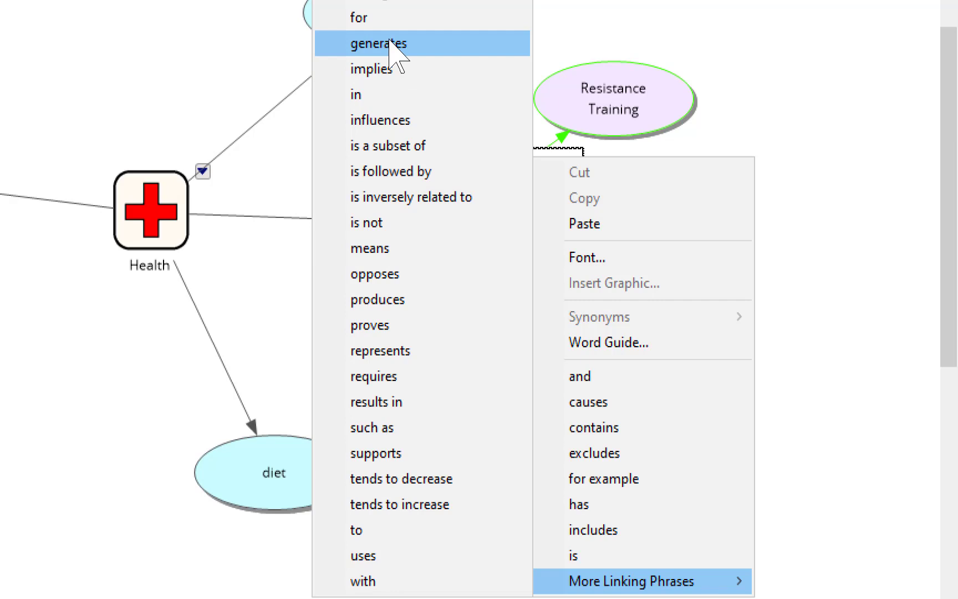
pyautogui.click(410, 453)
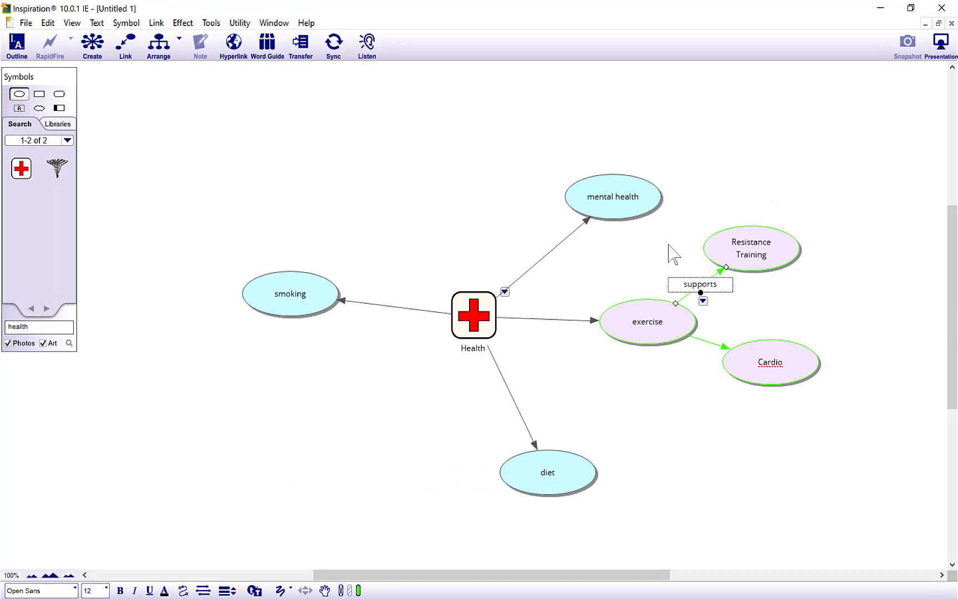
pyautogui.click(668, 246)
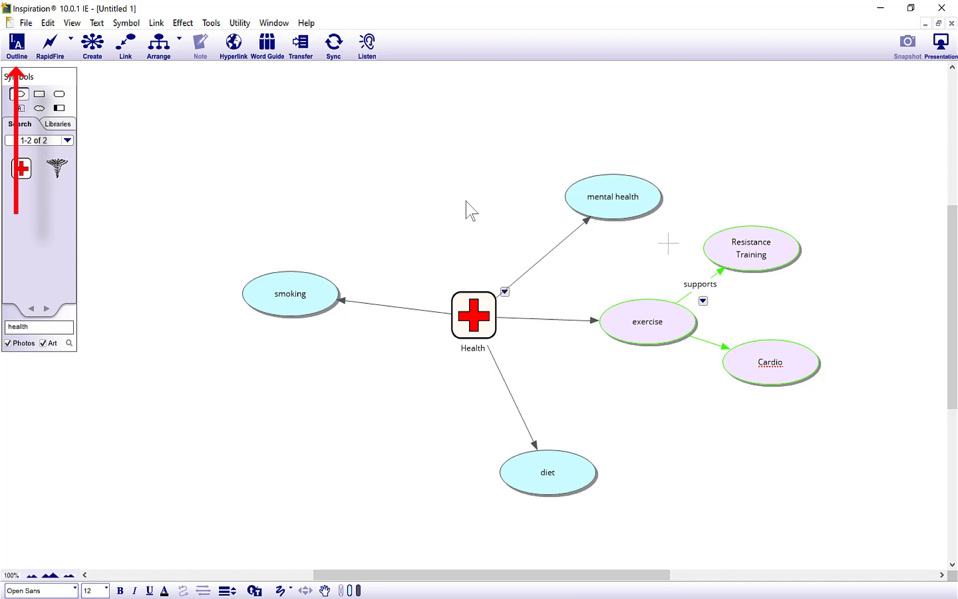
# Step: Review the map as an outline, sync it to the diagram's topic order, and return
pyautogui.click(16, 44)
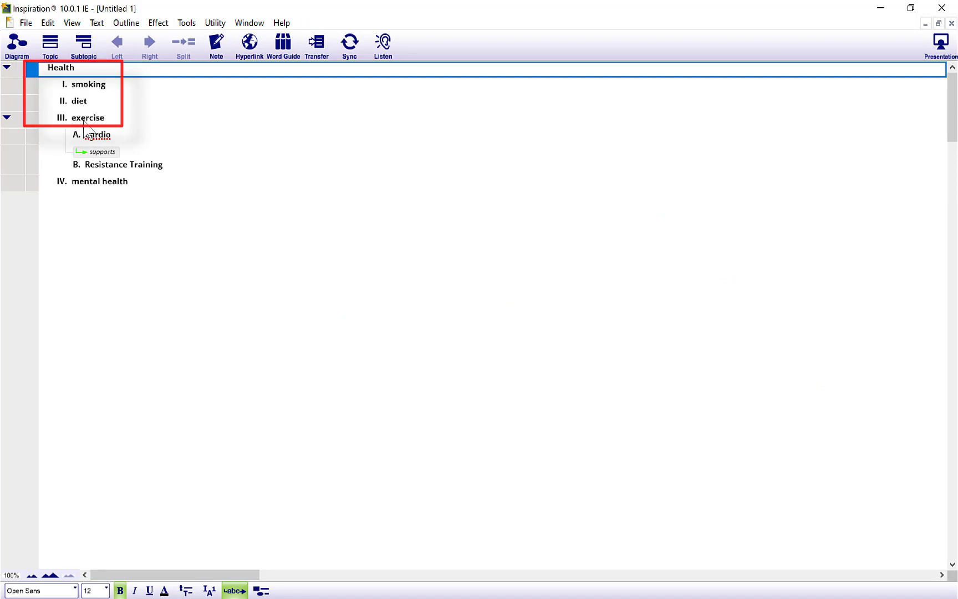
pyautogui.click(17, 45)
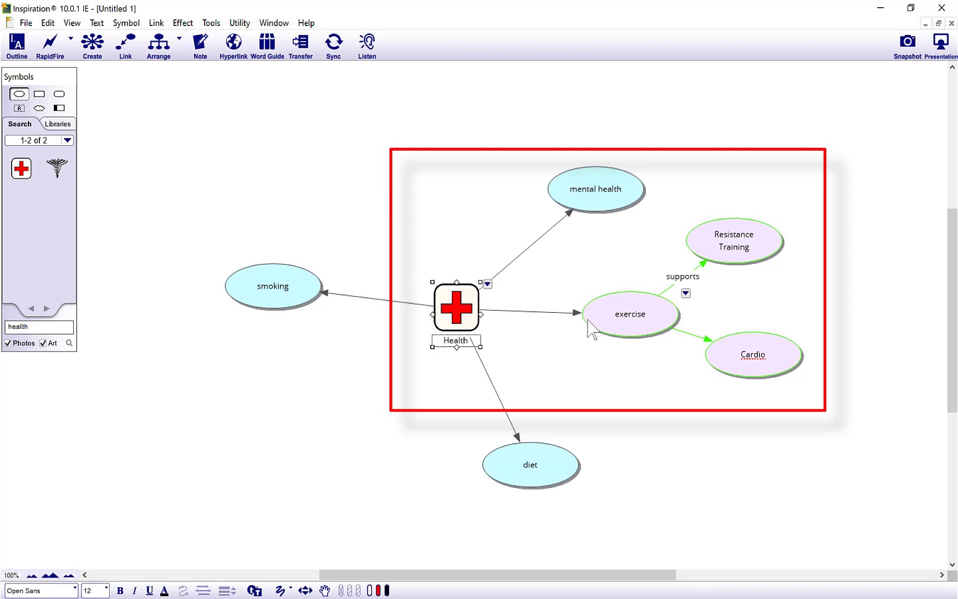
pyautogui.click(18, 46)
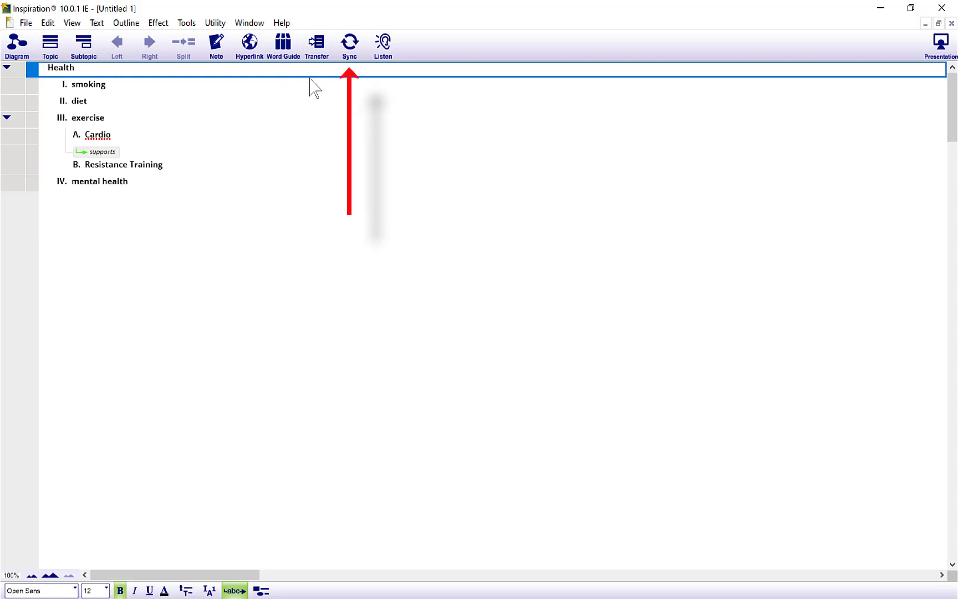
pyautogui.click(350, 55)
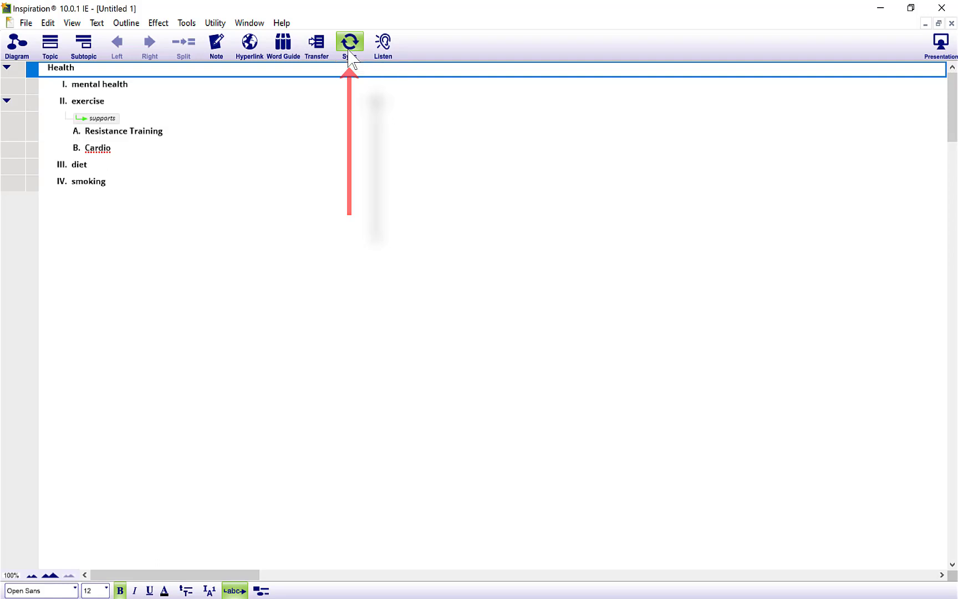
pyautogui.click(18, 45)
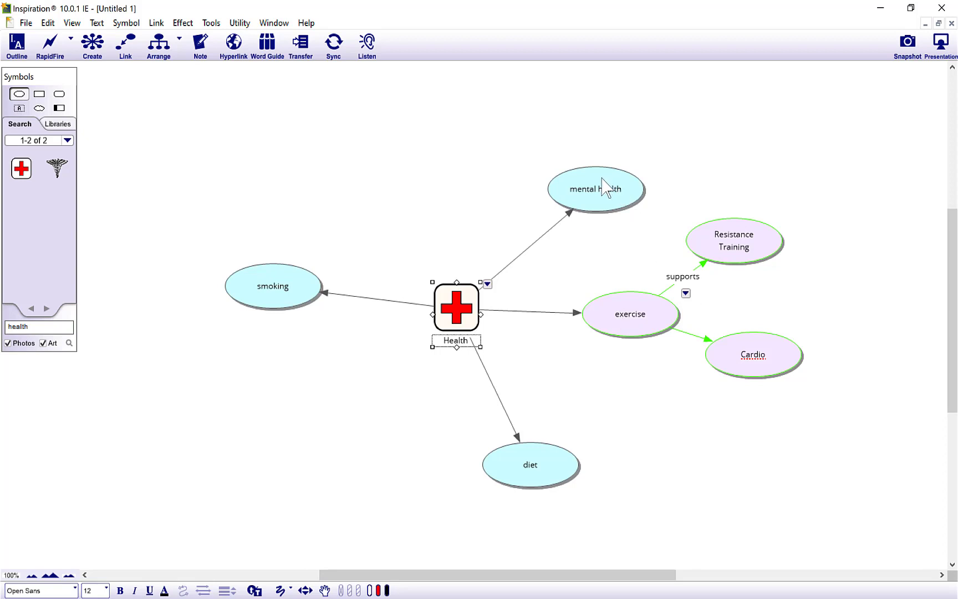
# Step: Move mental health below exercise and shift the exercise group up and left
pyautogui.moveTo(600, 187); pyautogui.dragTo(638, 402)
pyautogui.click(578, 193)
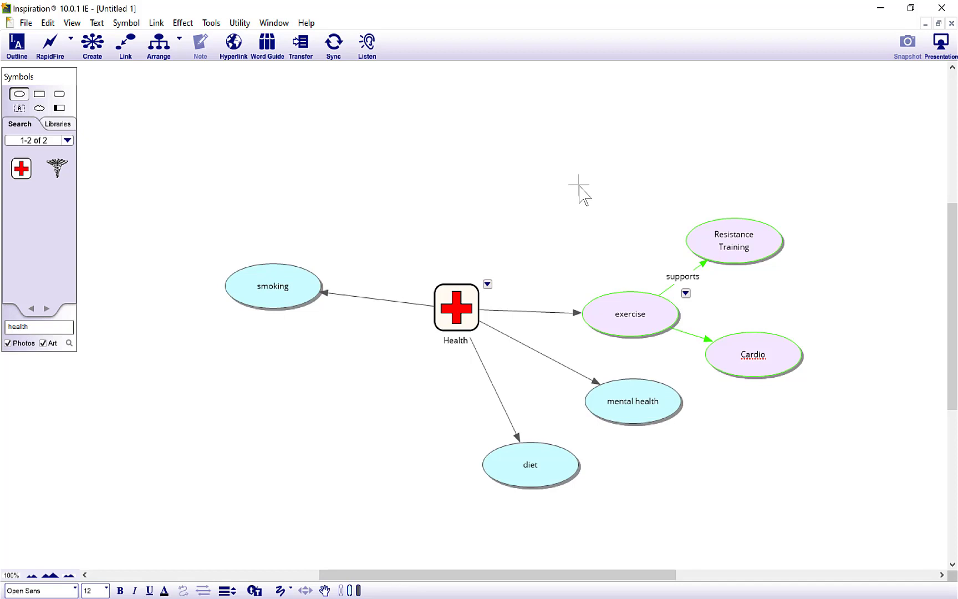
pyautogui.moveTo(619, 240); pyautogui.dragTo(811, 378)
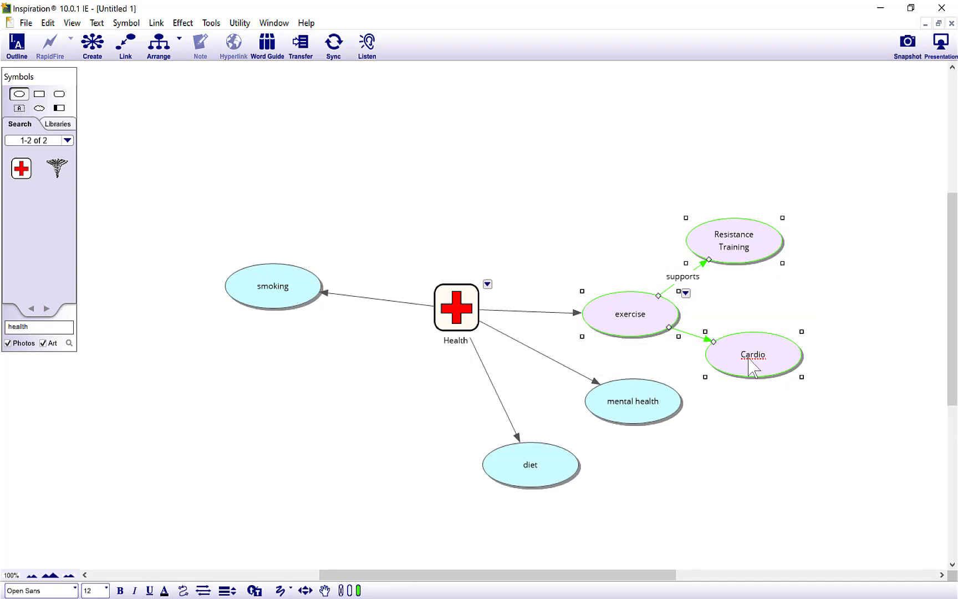
pyautogui.moveTo(749, 366); pyautogui.dragTo(723, 270)
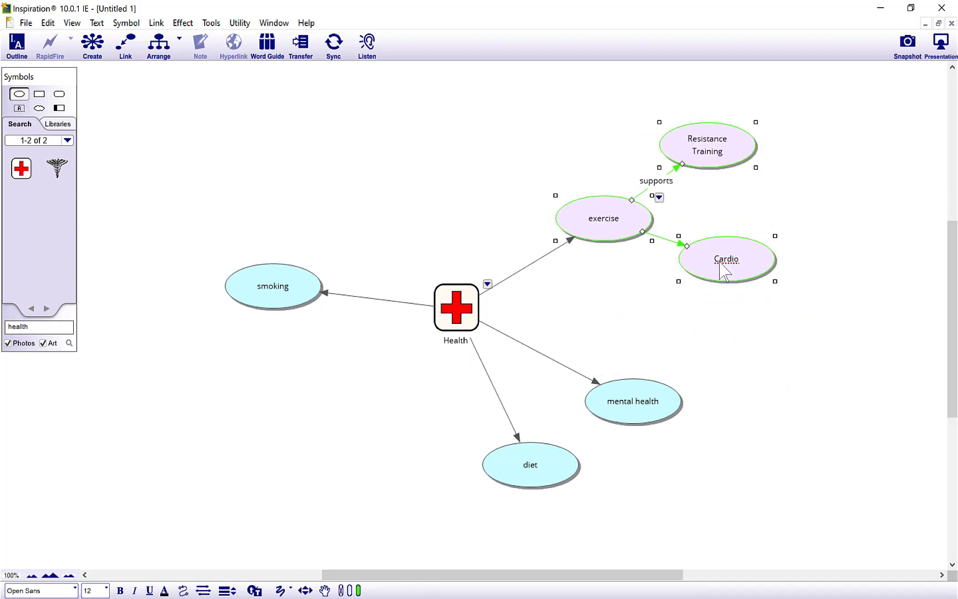
# Step: Sync the outline so exercise is listed first, then go back to the diagram
pyautogui.click(18, 44)
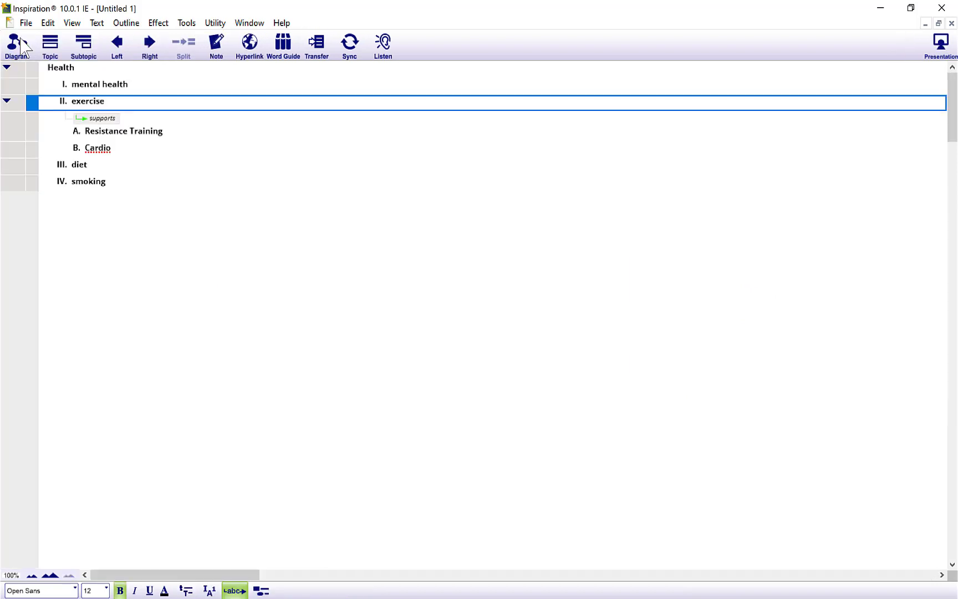
pyautogui.click(345, 55)
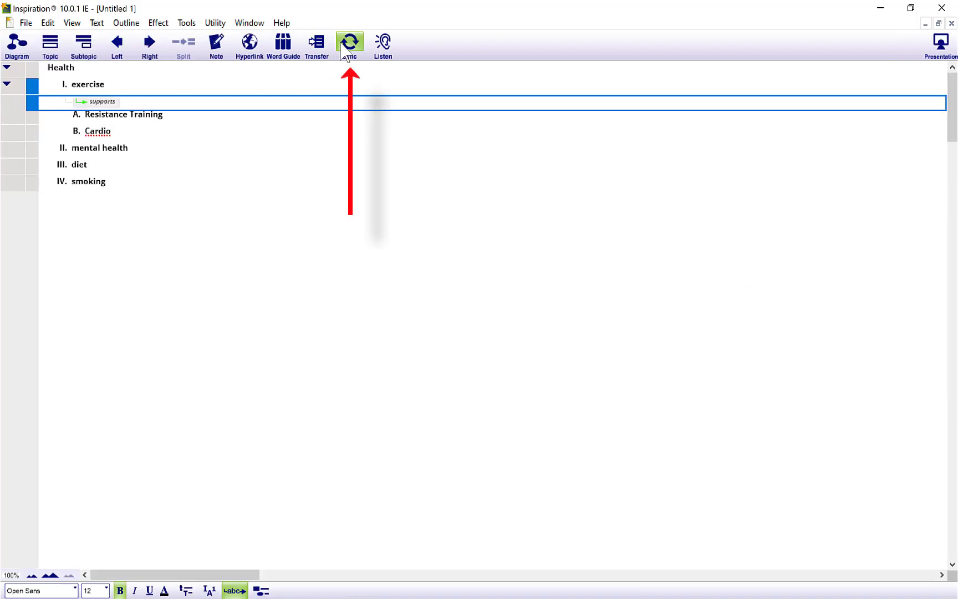
pyautogui.click(18, 47)
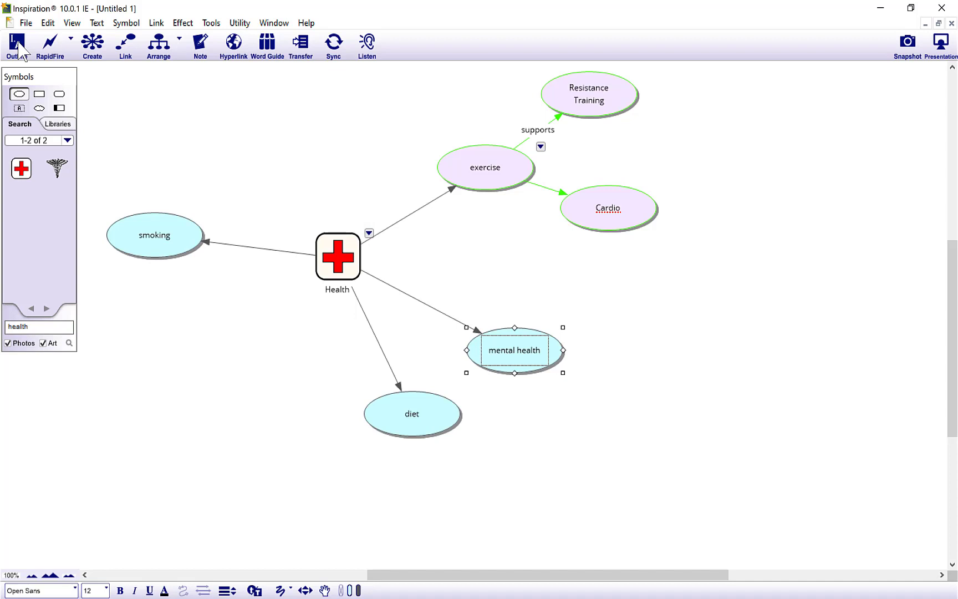
# Step: Add a note to Resistance Training with a lavender background and green frame
pyautogui.click(584, 97)
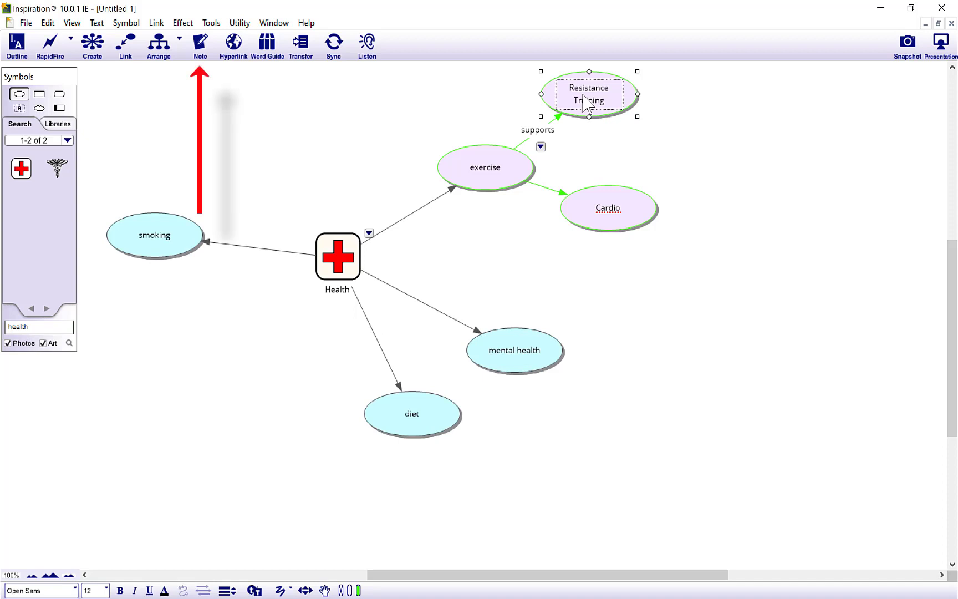
pyautogui.click(200, 44)
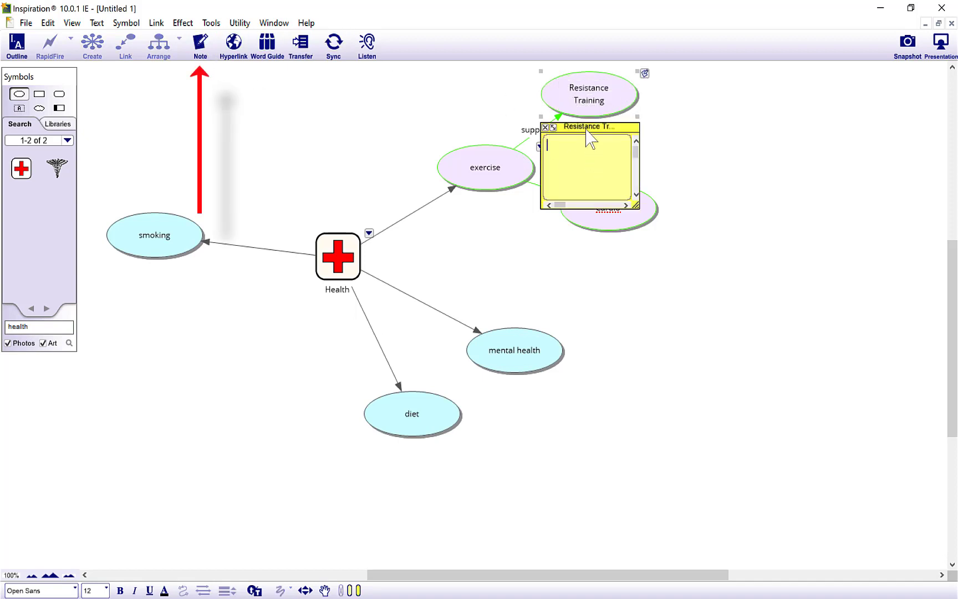
pyautogui.moveTo(586, 127); pyautogui.dragTo(705, 81)
pyautogui.click(703, 129)
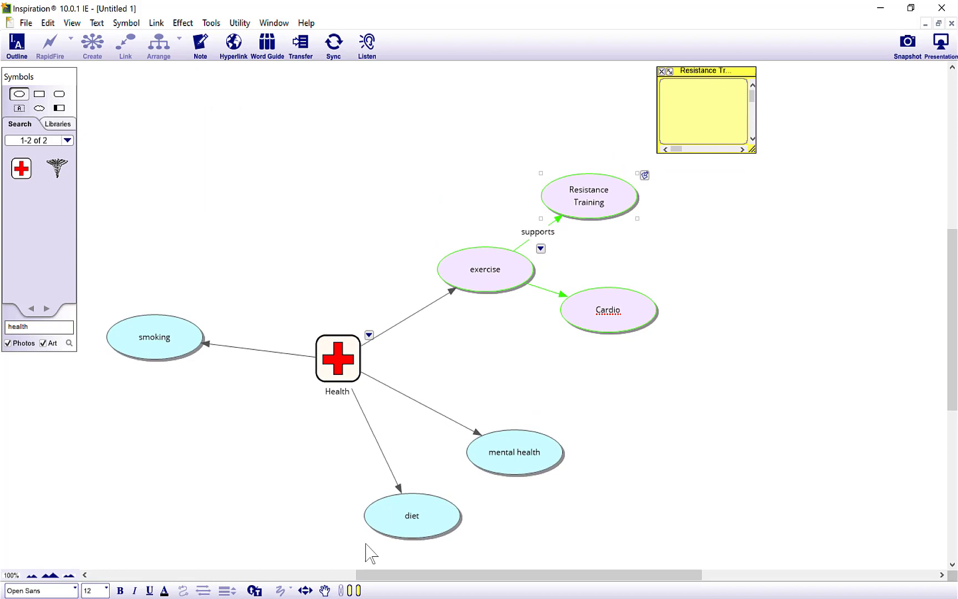
pyautogui.click(351, 590)
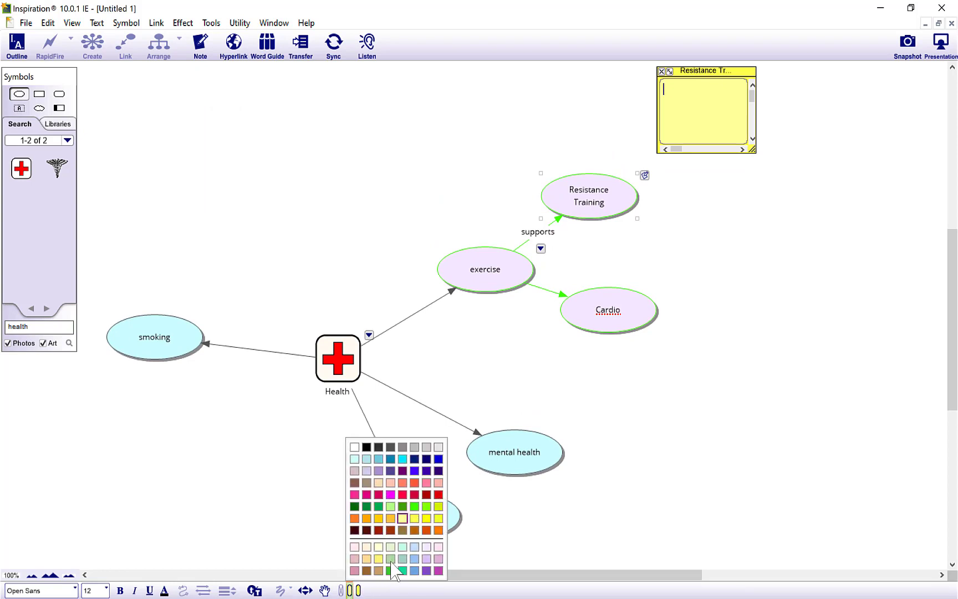
pyautogui.click(426, 547)
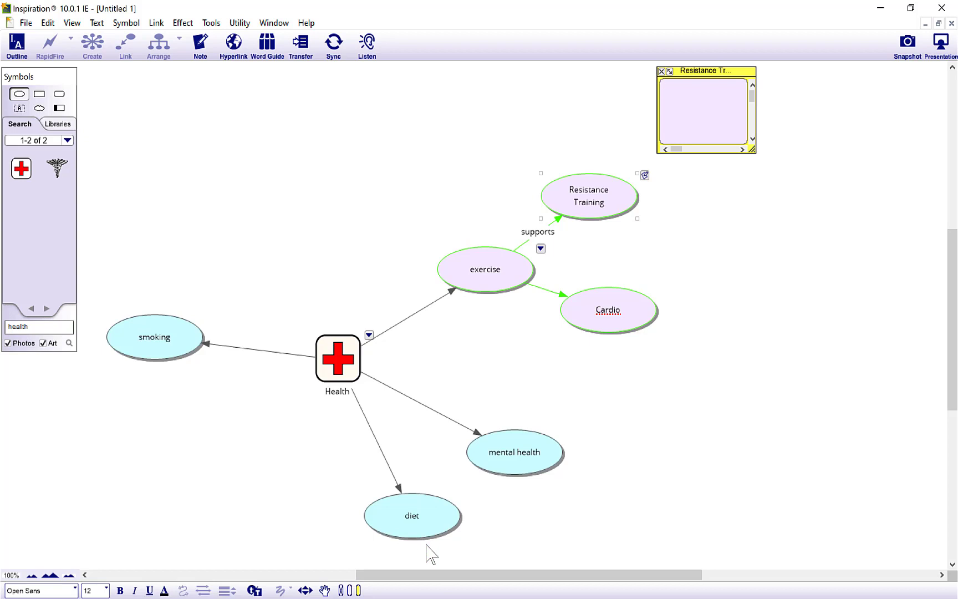
pyautogui.click(358, 590)
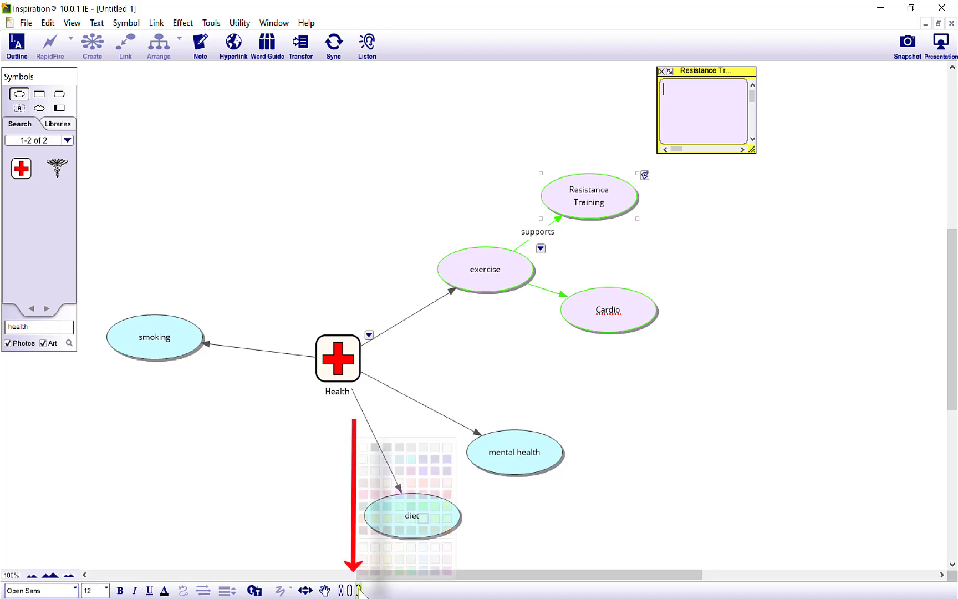
pyautogui.click(423, 505)
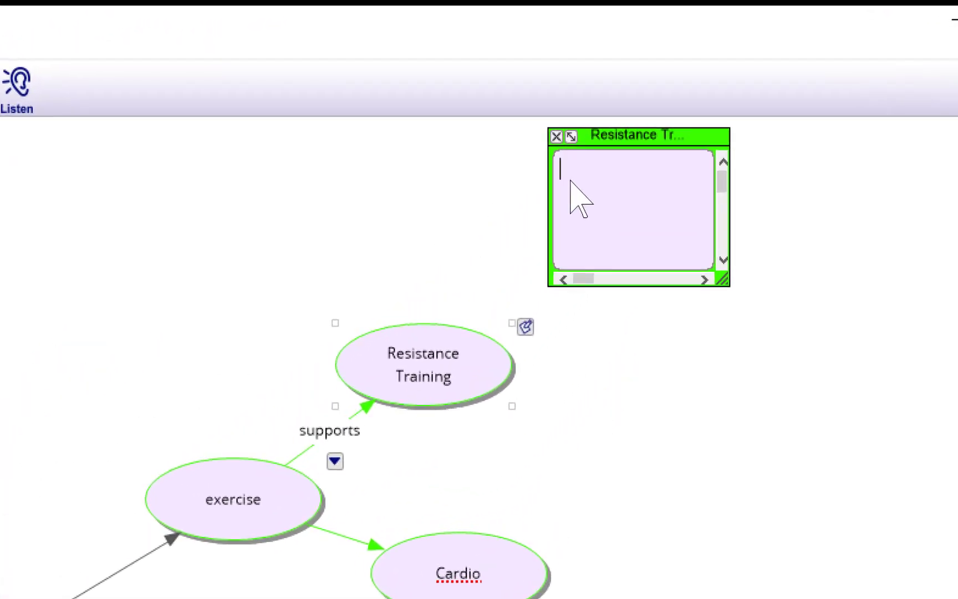
# Step: Write 'Great for muscle and bone strengh' in the note, then close and reopen it
pyautogui.write('Great for muscle and bone strengh')
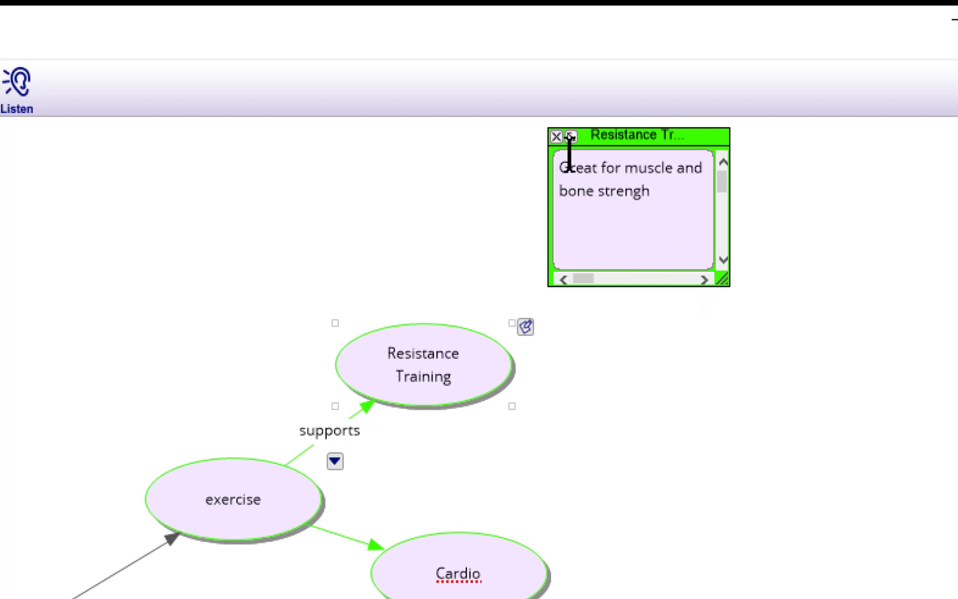
pyautogui.click(686, 289)
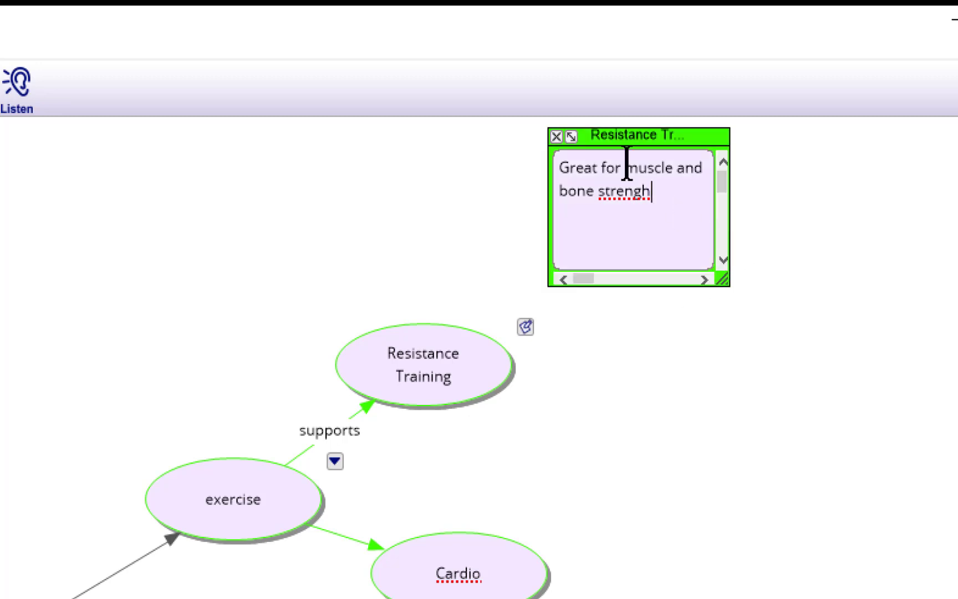
pyautogui.click(557, 133)
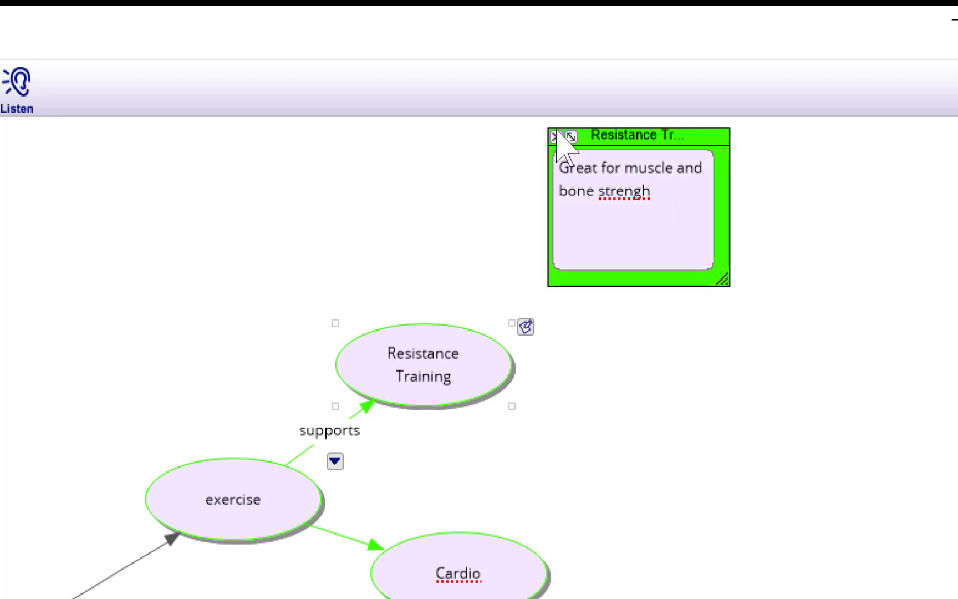
pyautogui.click(556, 133)
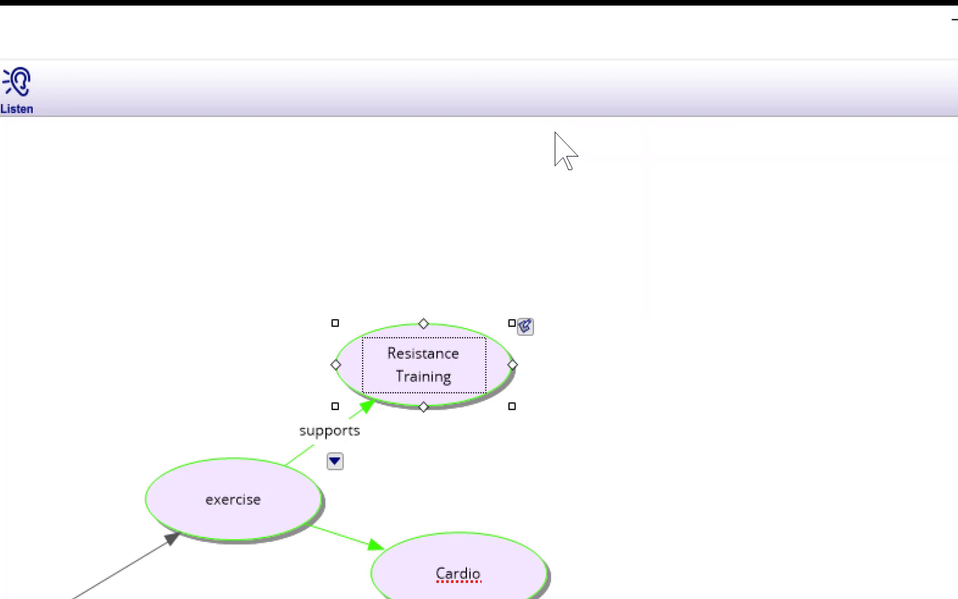
pyautogui.click(523, 336)
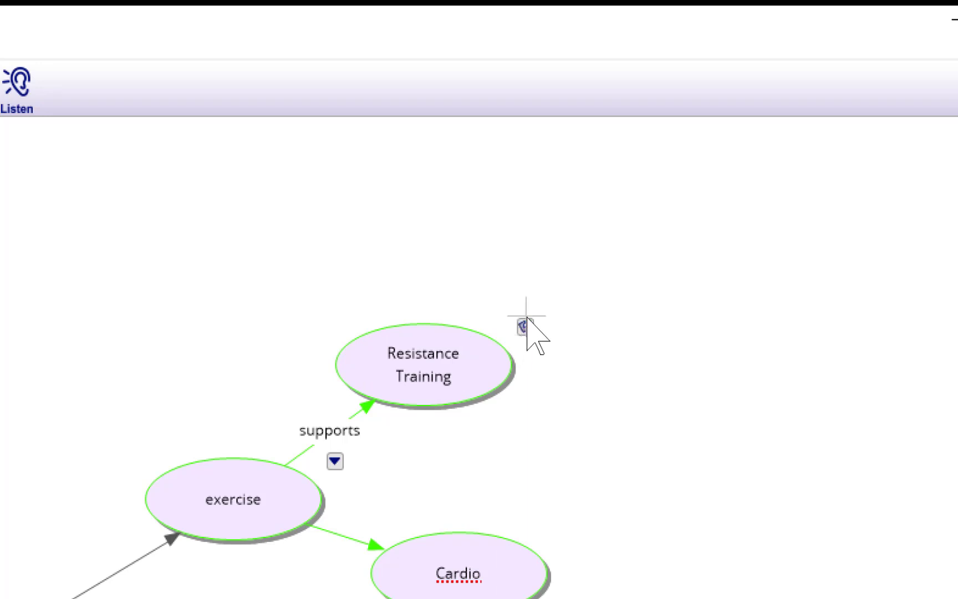
pyautogui.click(524, 328)
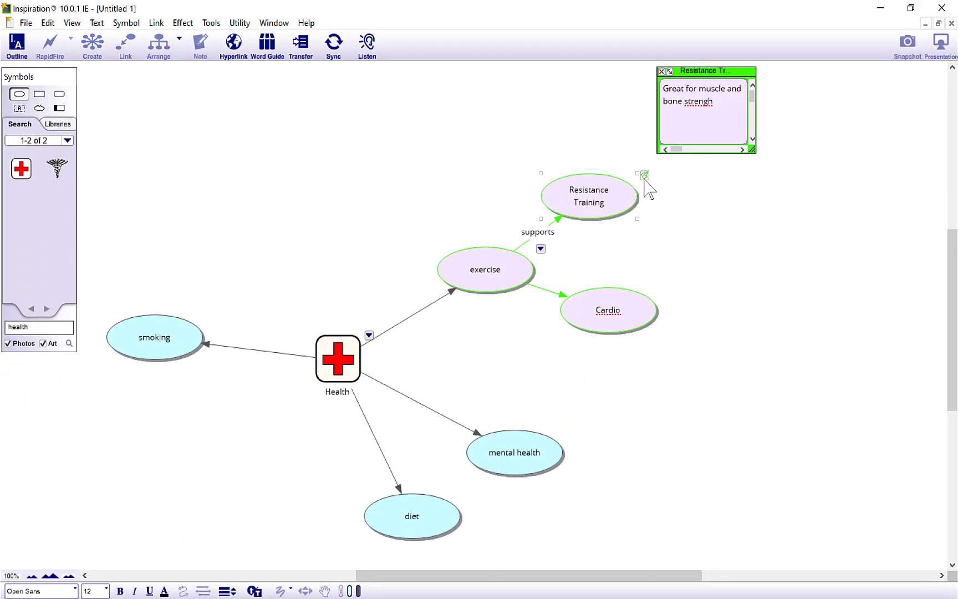
# Step: In outline view, correct the note's 'strengh' to 'strength' using the spelling suggestion
pyautogui.click(19, 50)
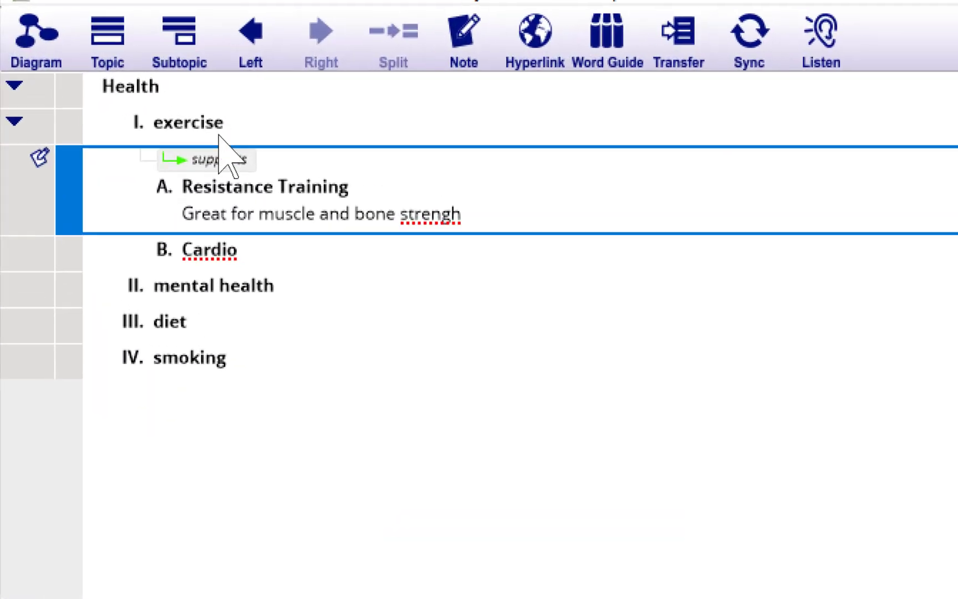
pyautogui.click(228, 187)
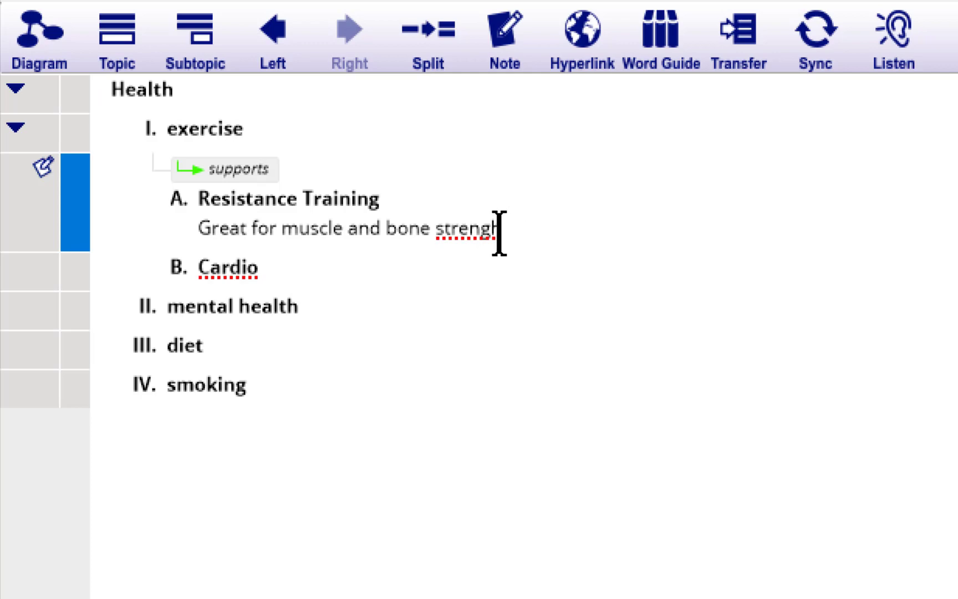
pyautogui.rightClick(470, 233)
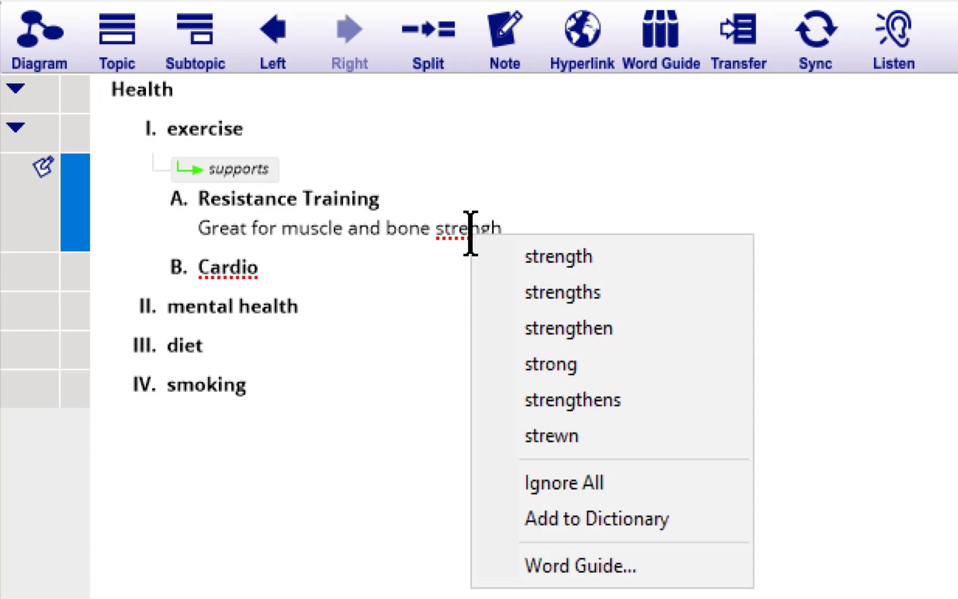
pyautogui.click(551, 250)
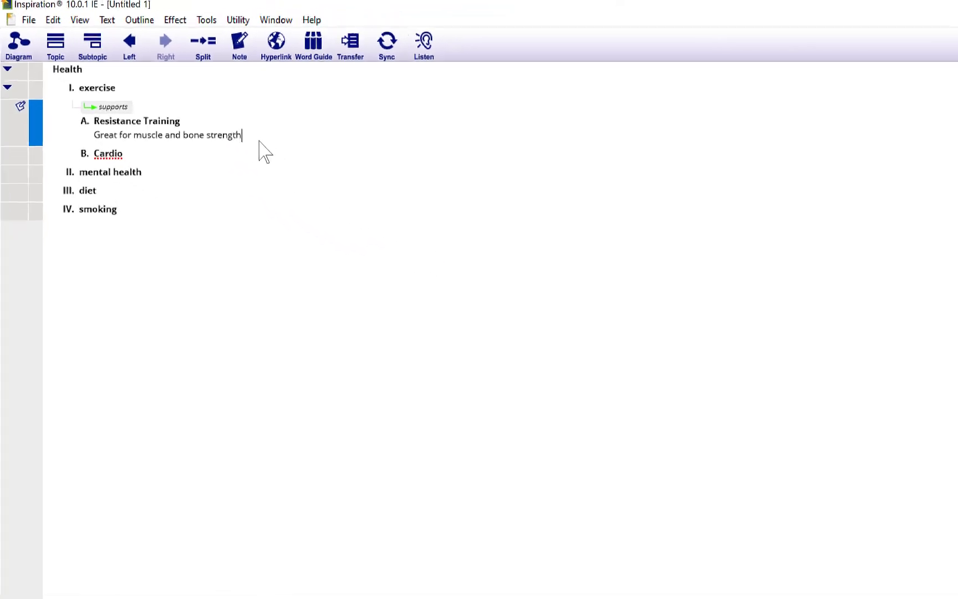
pyautogui.click(16, 44)
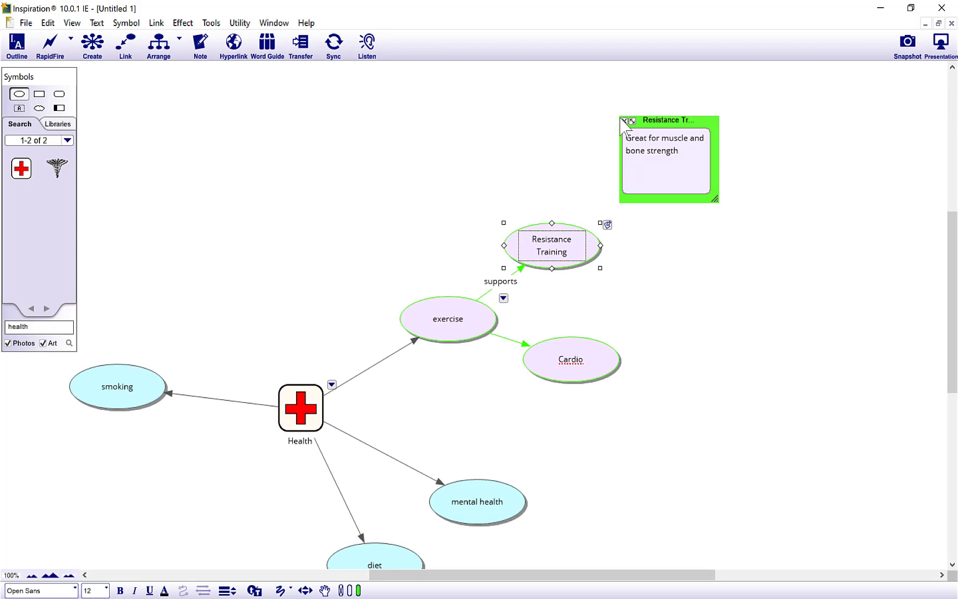
# Step: Close the Resistance Training note window and scroll the diagram up
pyautogui.click(624, 121)
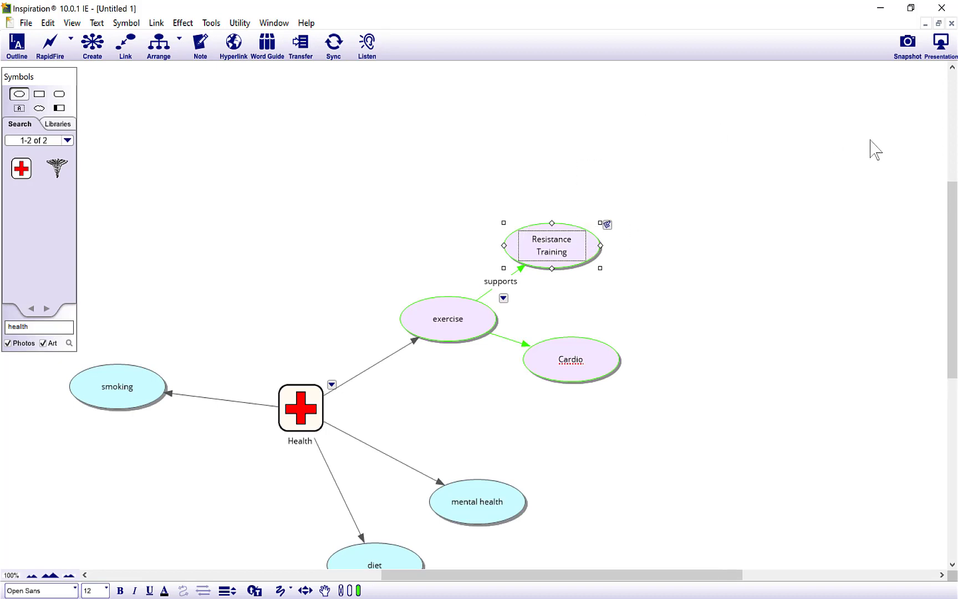
pyautogui.moveTo(954, 199); pyautogui.dragTo(954, 220)
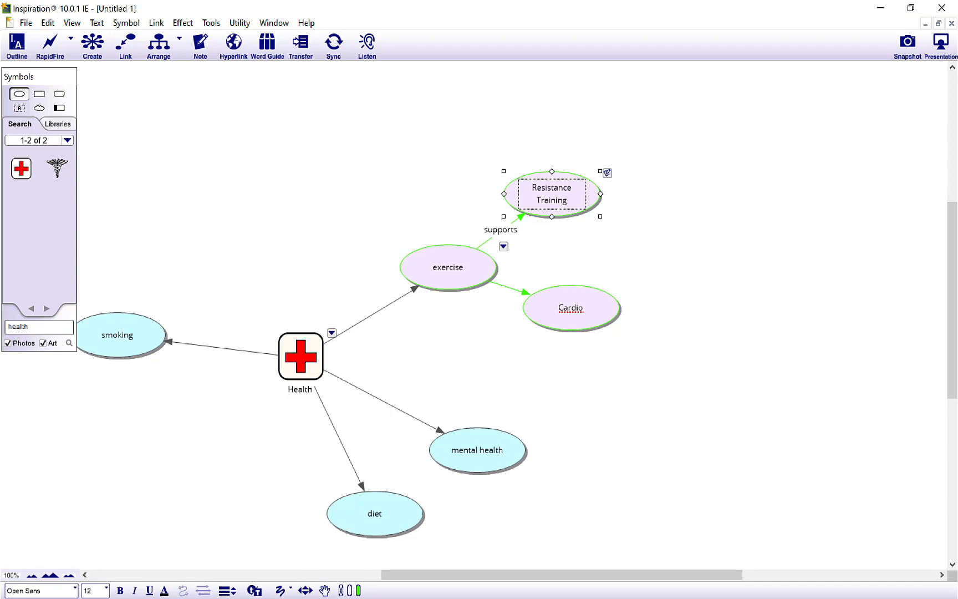
# Step: In Edge, search 'resistance training', open the Myprotein resistance bands page and select its address
pyautogui.hotkey('alt', 'Tab')
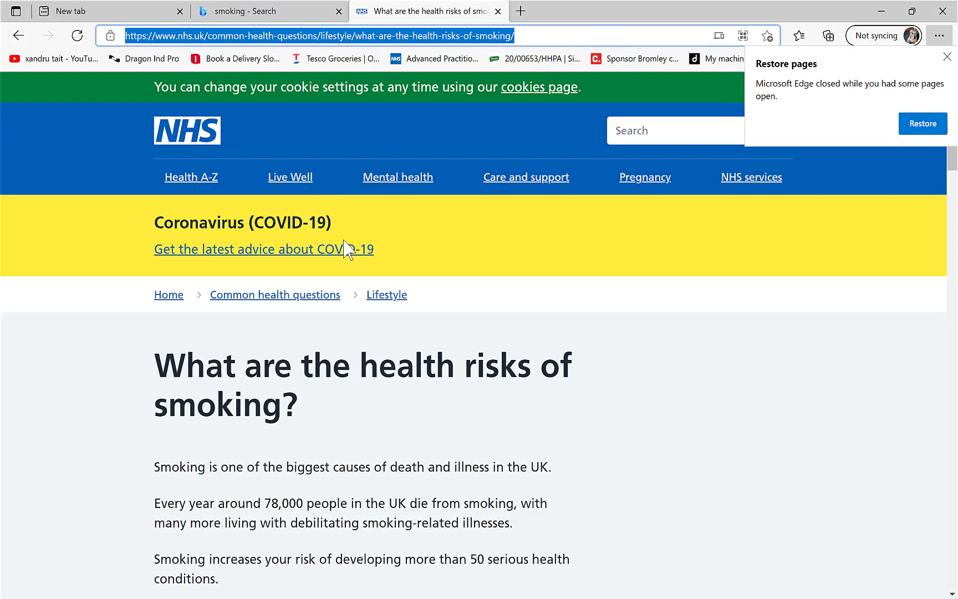
pyautogui.click(18, 35)
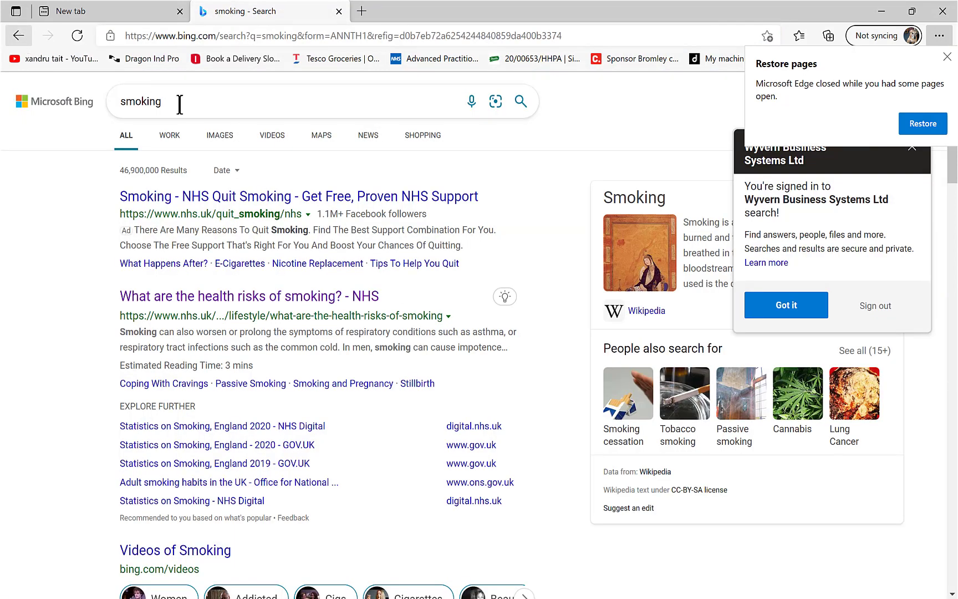
pyautogui.doubleClick(146, 105)
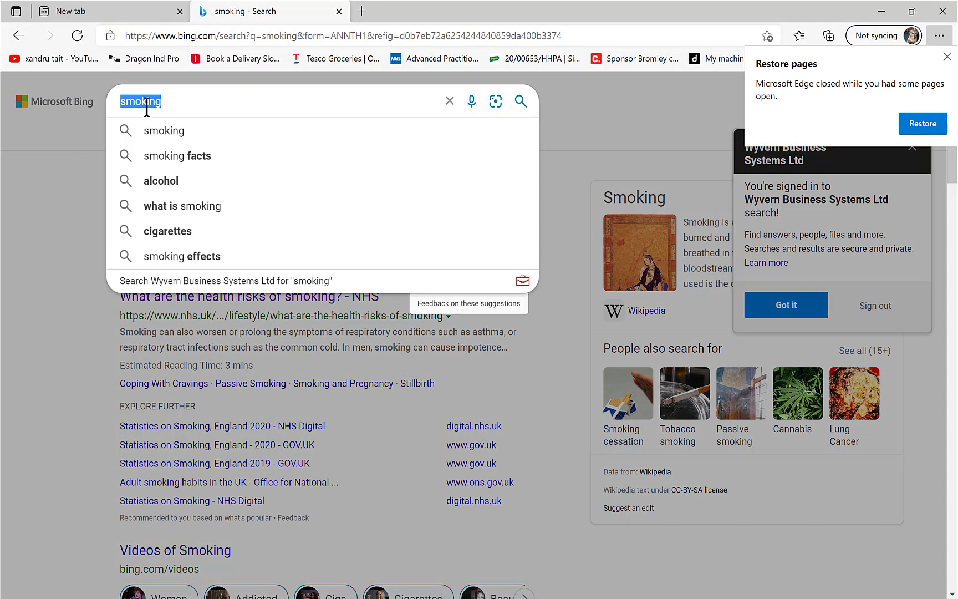
pyautogui.write('resista')
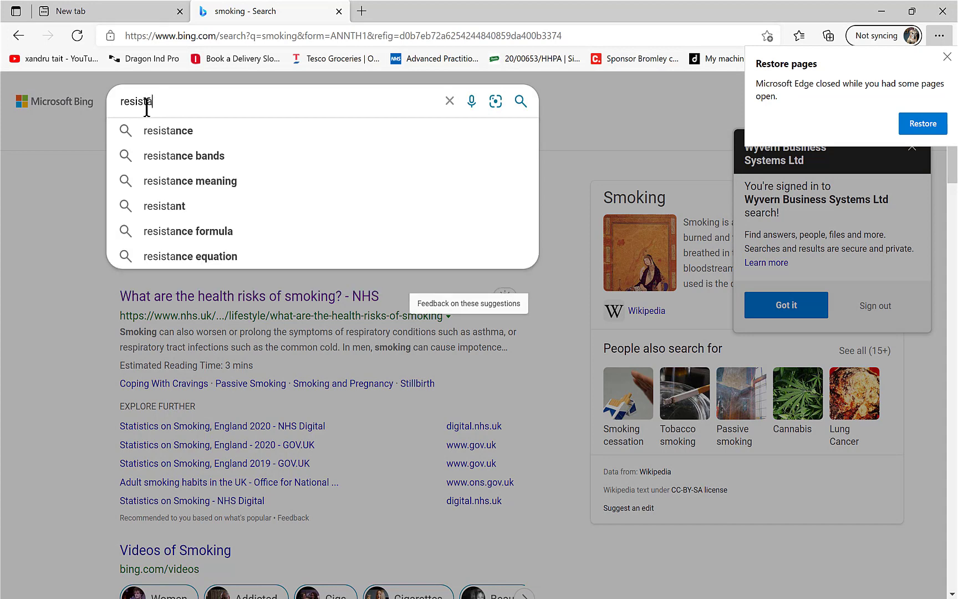
pyautogui.write('b')
pyautogui.press('BackSpace')
pyautogui.write('nce')
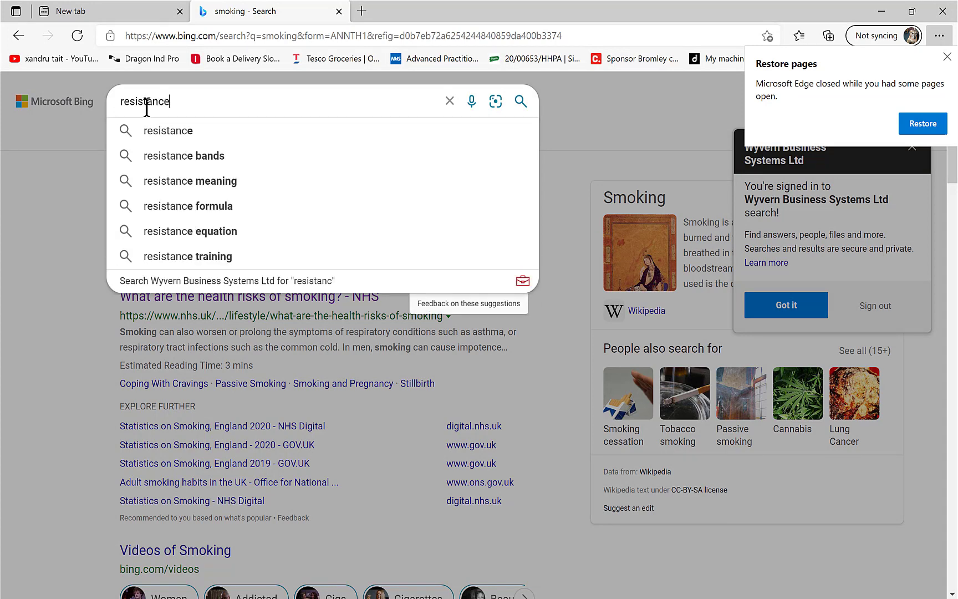
pyautogui.write(' training')
pyautogui.press('Return')
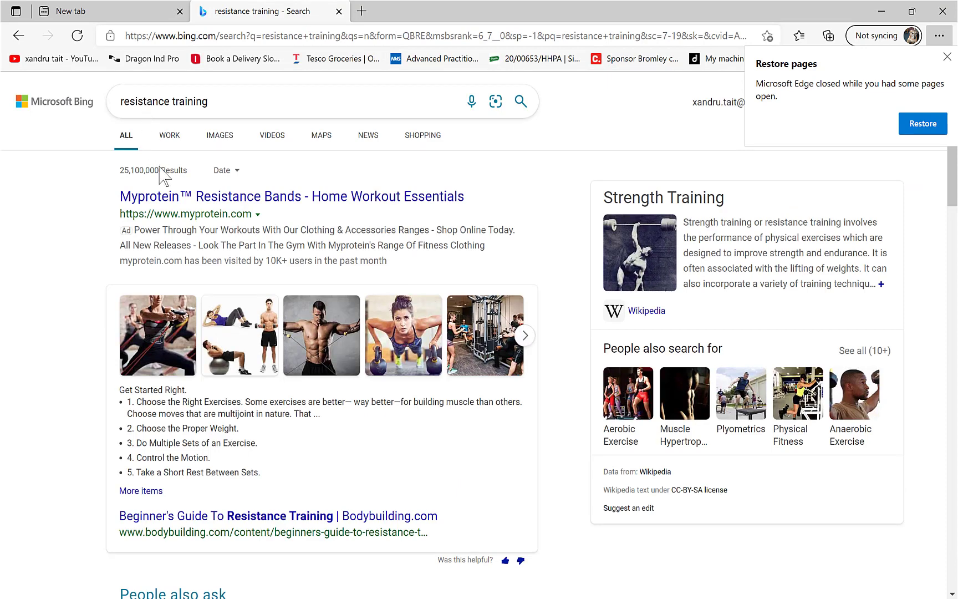
pyautogui.click(251, 200)
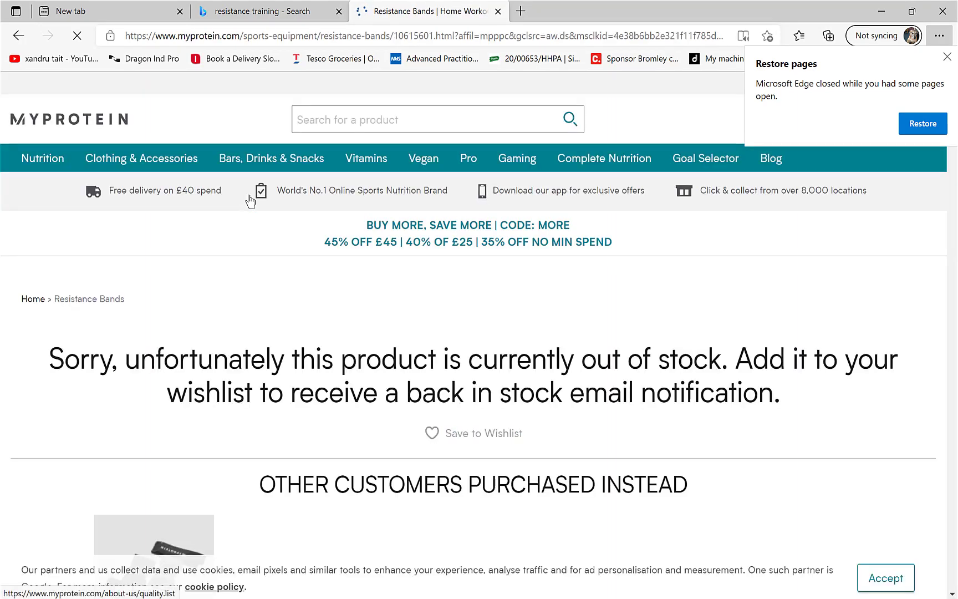
pyautogui.click(242, 35)
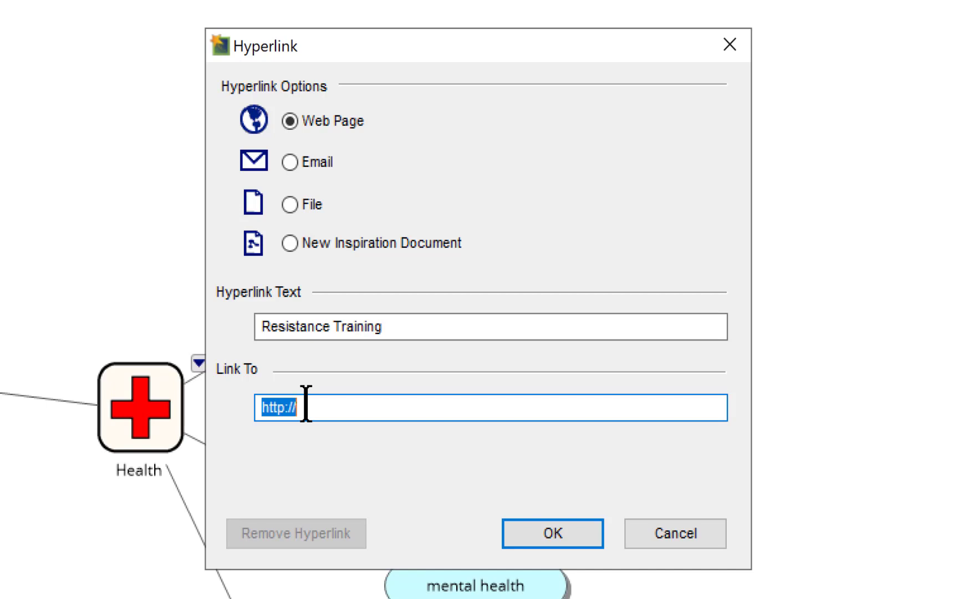
# Step: Paste the Myprotein resistance bands page address as the Resistance Training hyperlink and confirm it
pyautogui.hotkey('ctrl', 'v')
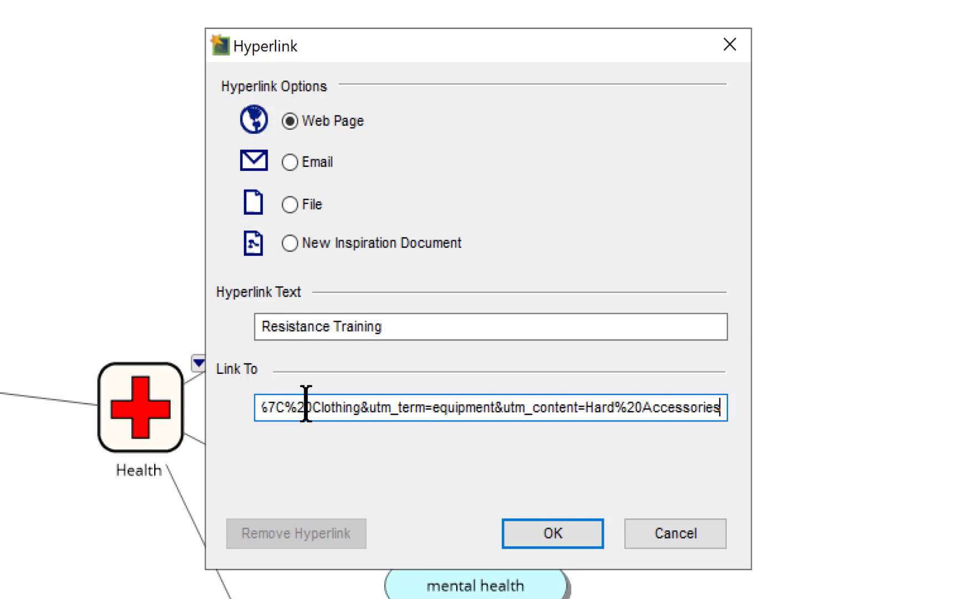
pyautogui.click(549, 521)
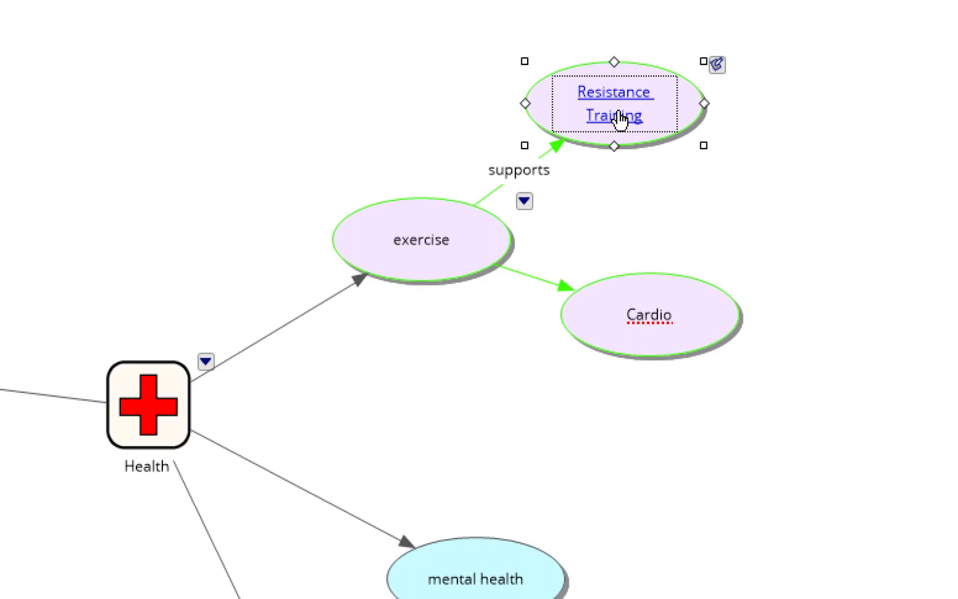
pyautogui.moveTo(593, 149)
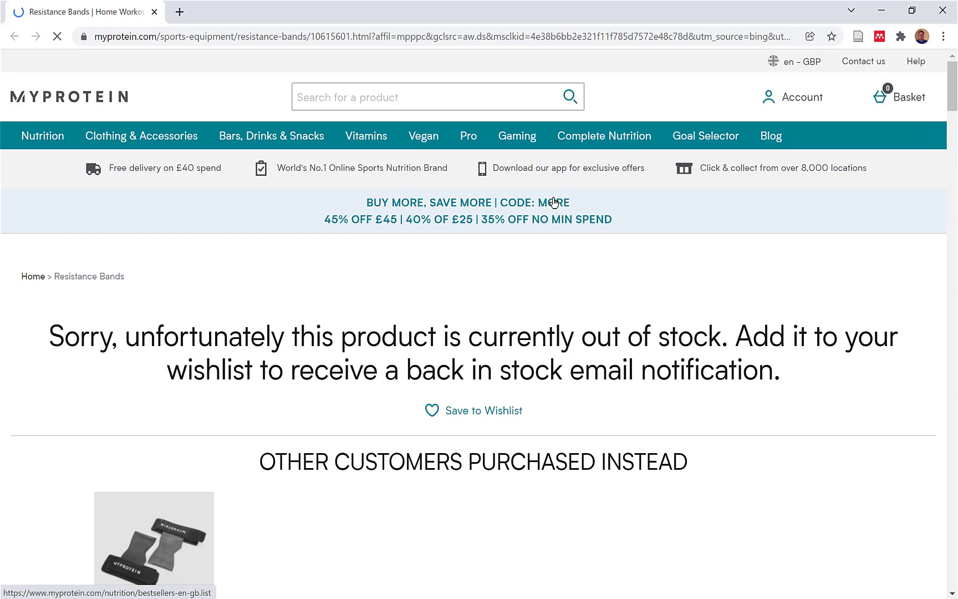
# Step: Dismiss the sign-up popup, copy the Product Overview paragraph, and minimize Chrome
pyautogui.scroll(-3, 563, 378)
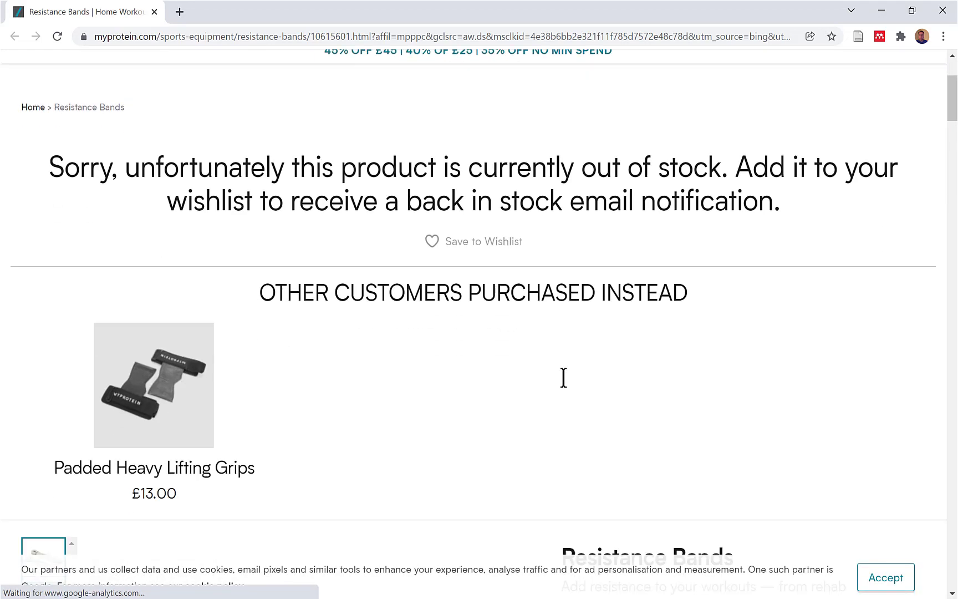
pyautogui.scroll(-10, 563, 378)
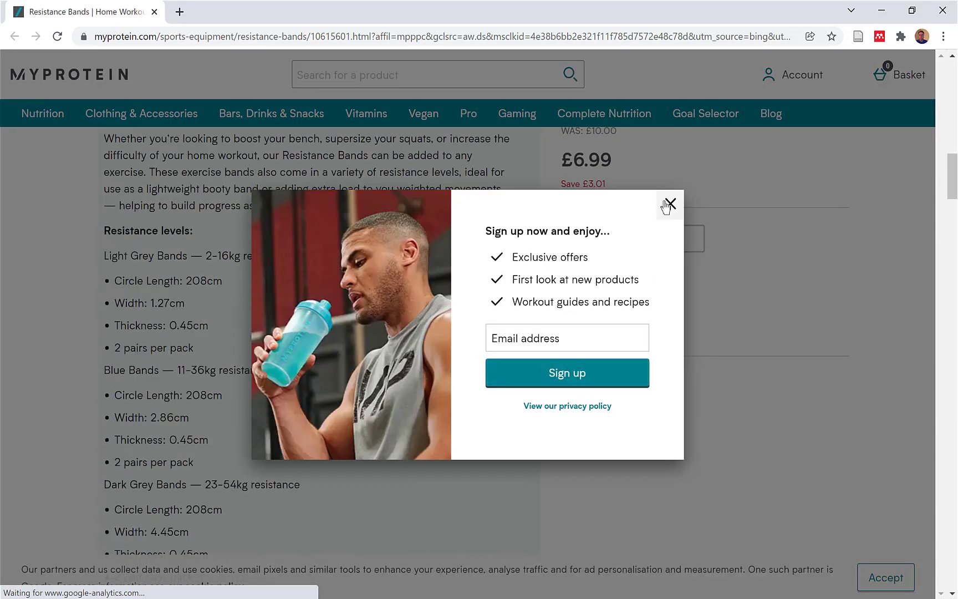
pyautogui.click(668, 206)
pyautogui.scroll(2, 250, 246)
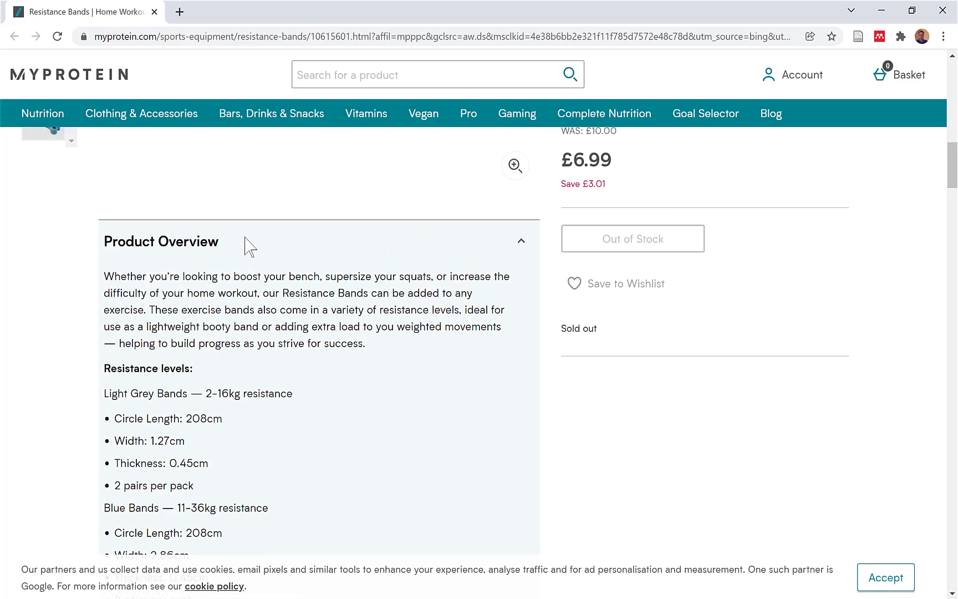
pyautogui.scroll(1, 244, 237)
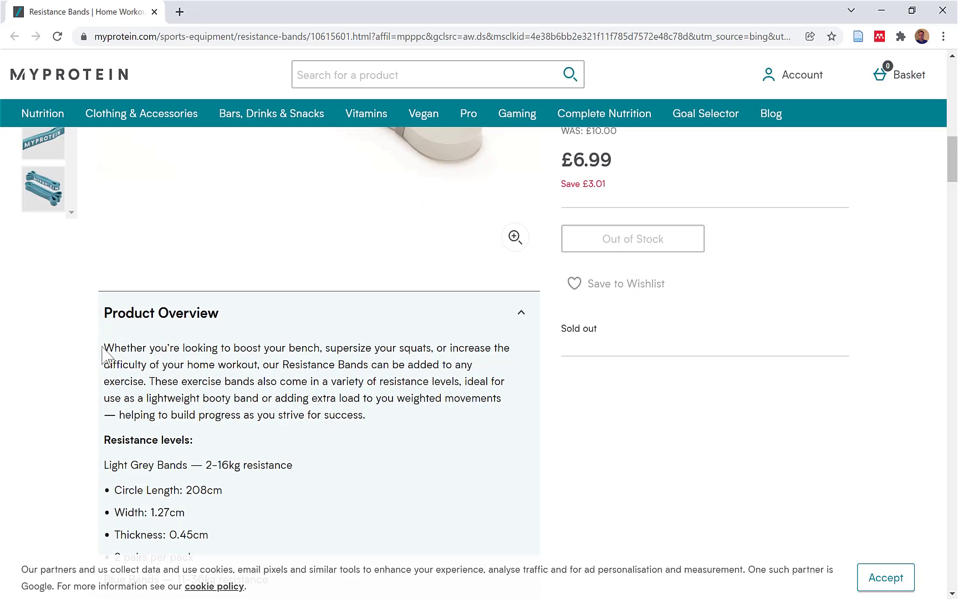
pyautogui.moveTo(103, 348); pyautogui.dragTo(377, 417)
pyautogui.hotkey('ctrl', 'c')
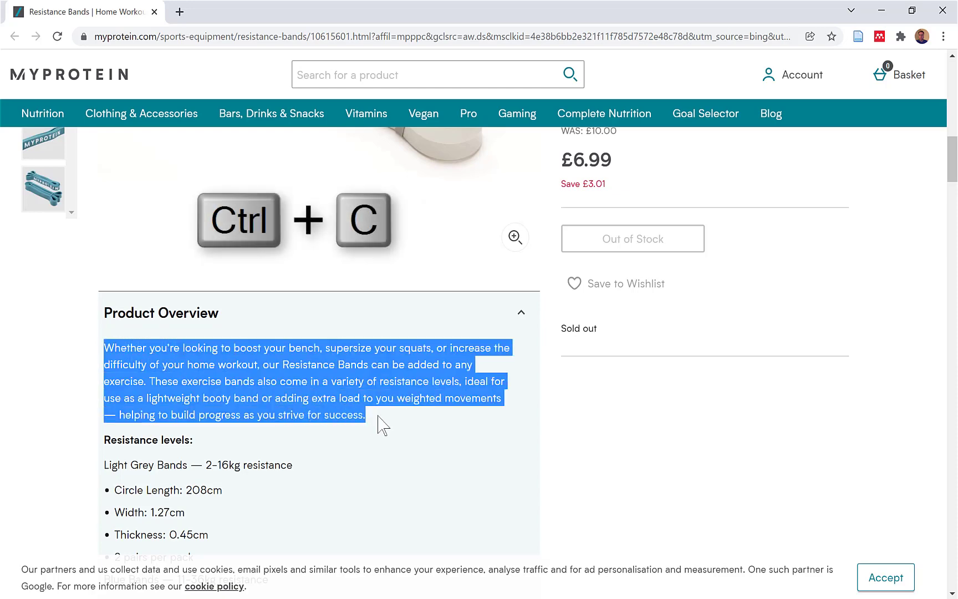
pyautogui.click(880, 10)
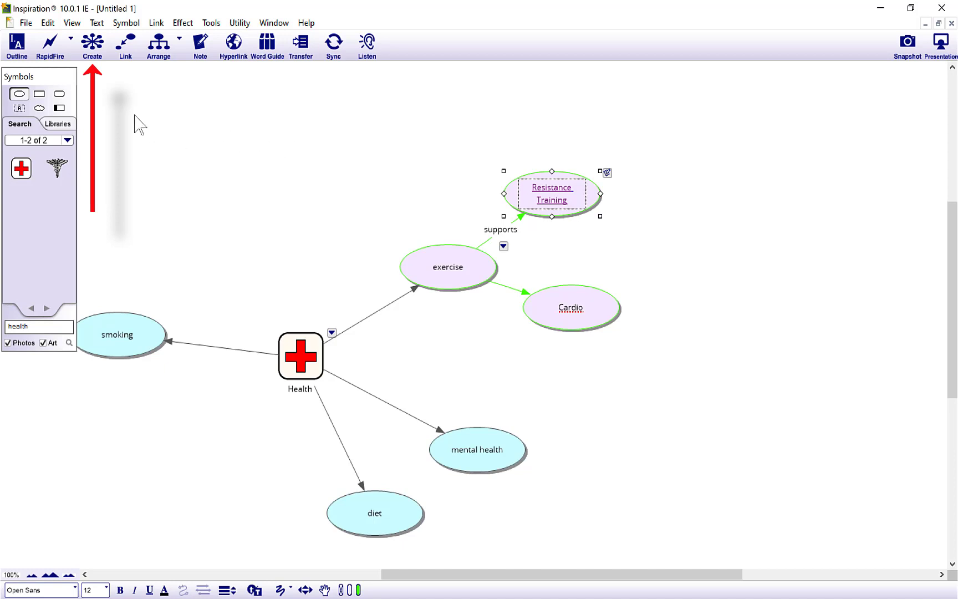
pyautogui.click(93, 42)
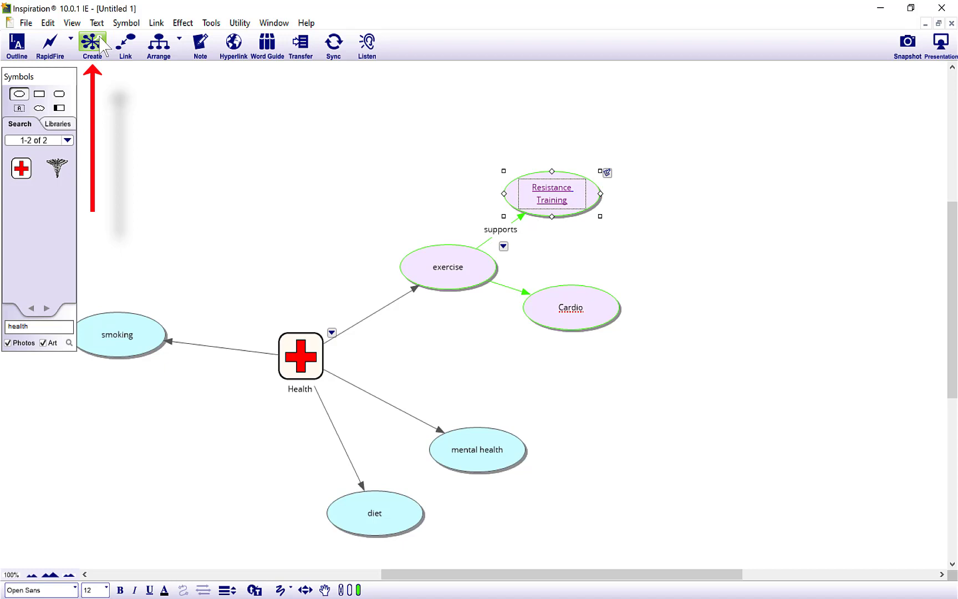
pyautogui.click(102, 45)
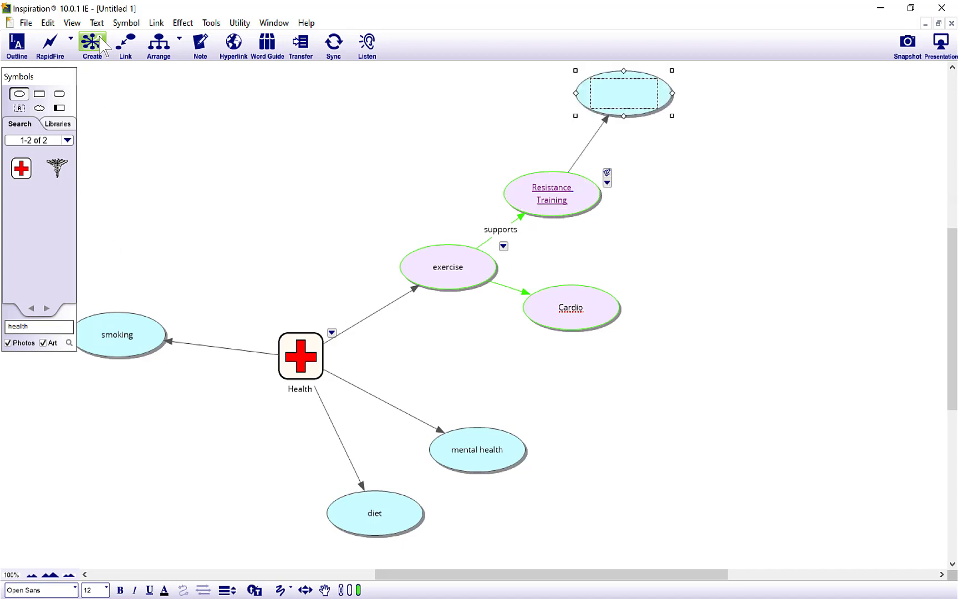
pyautogui.click(626, 101)
pyautogui.hotkey('ctrl', 'v')
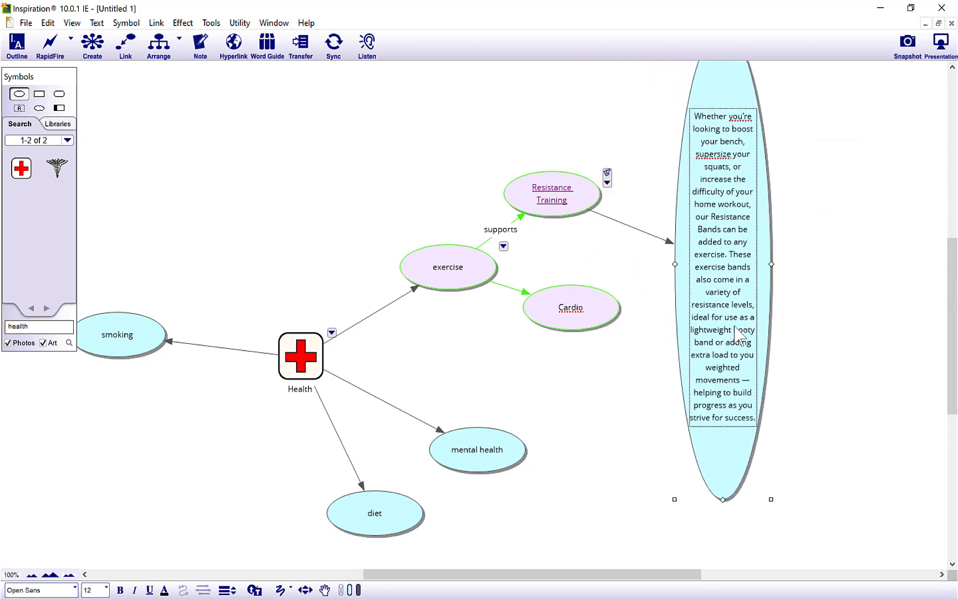
pyautogui.press('Delete')
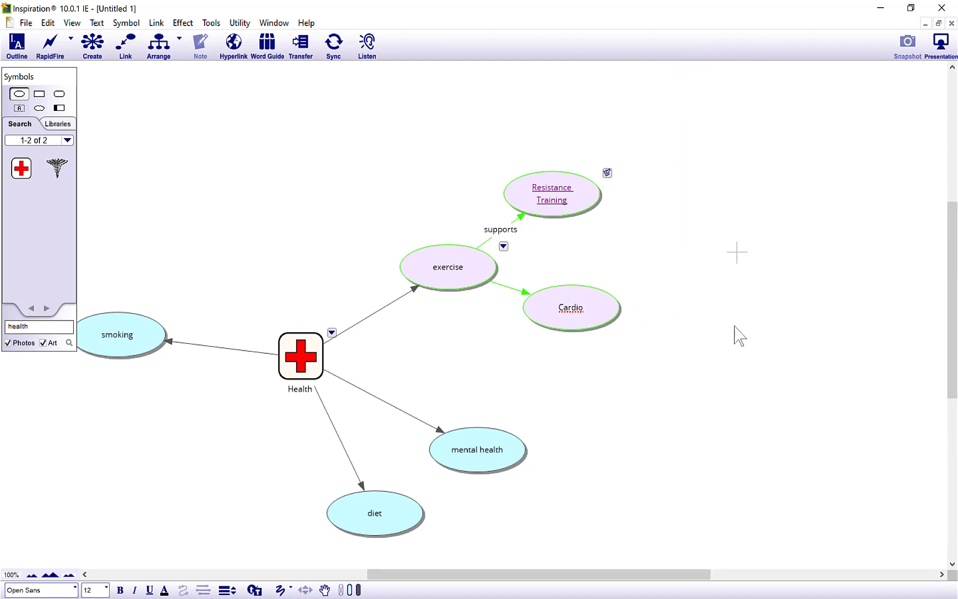
# Step: Add a new idea linked from Resistance Training labelled 'Website note'
pyautogui.click(582, 206)
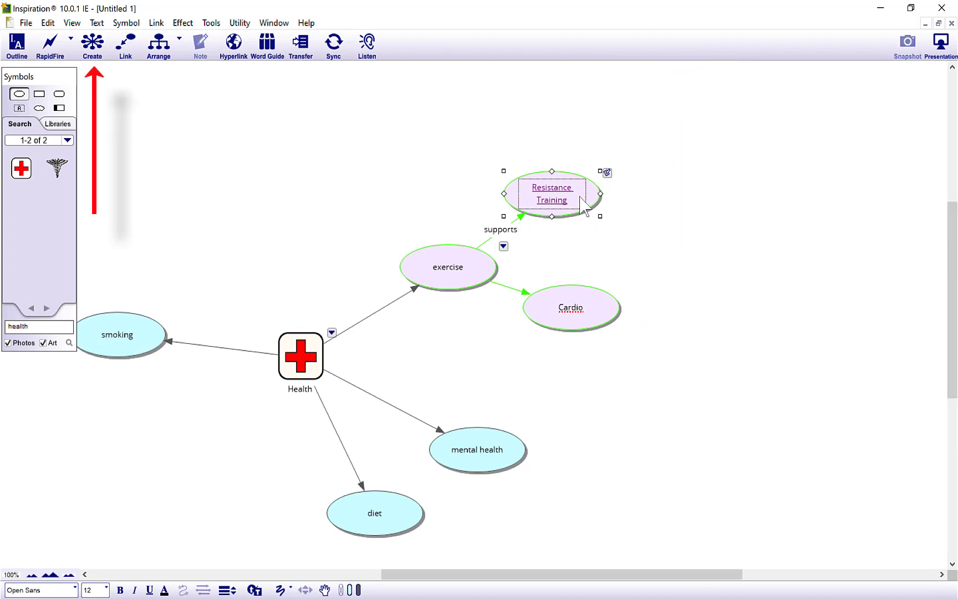
pyautogui.click(99, 55)
pyautogui.click(626, 105)
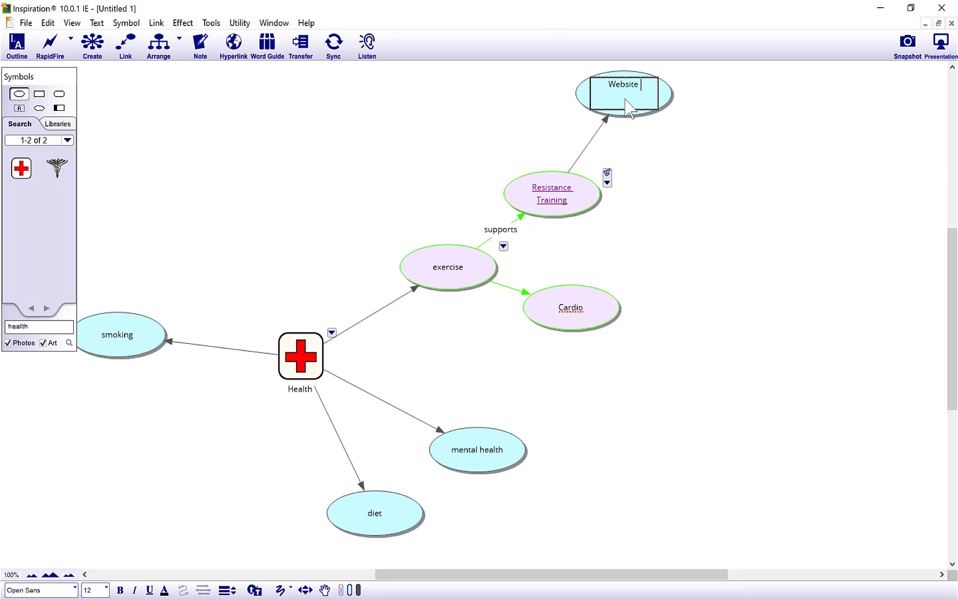
pyautogui.write('Website note')
pyautogui.click(687, 136)
# Step: Give Website note a note containing the pasted product overview, expanded and moved aside
pyautogui.click(643, 91)
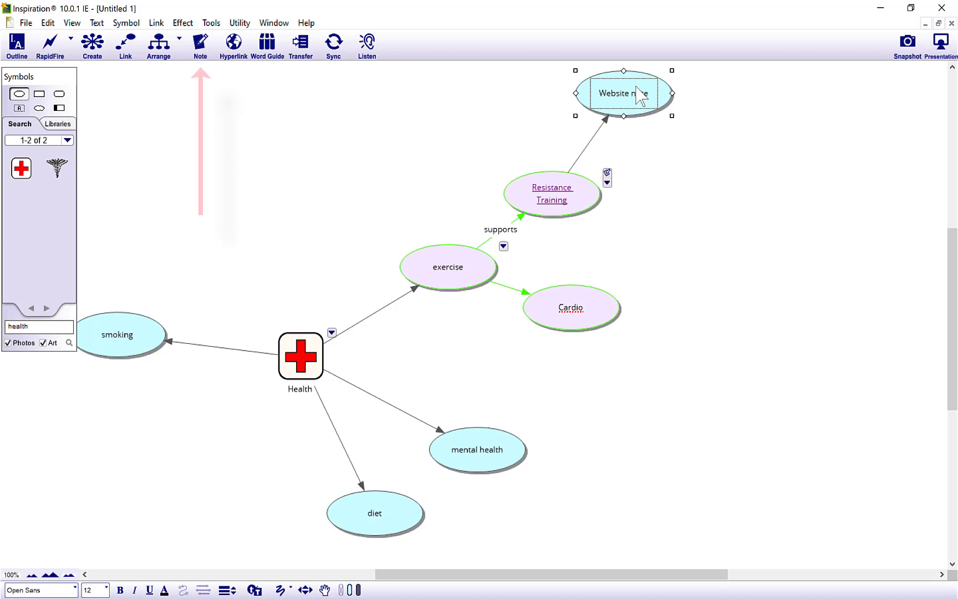
pyautogui.click(200, 42)
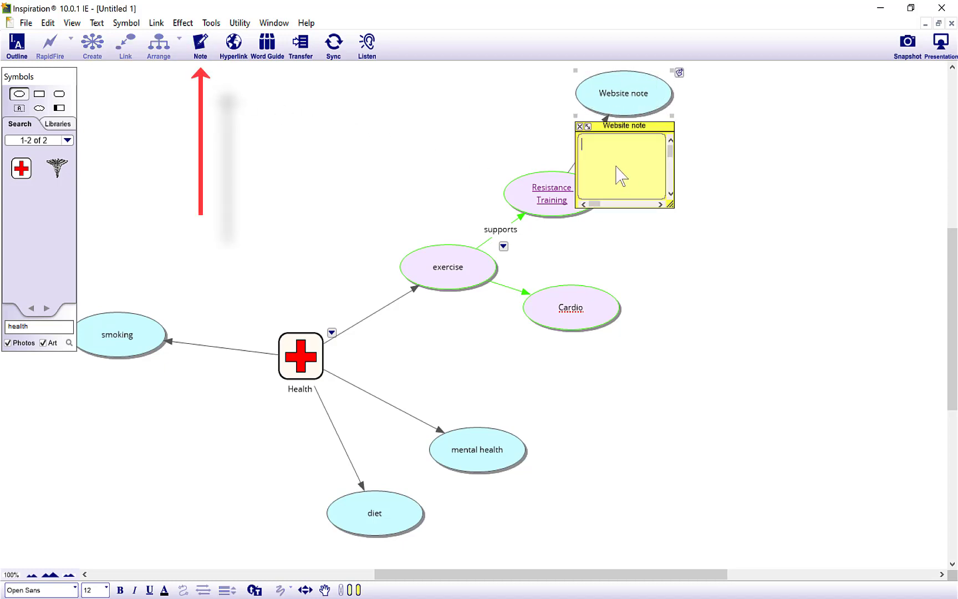
pyautogui.hotkey('ctrl', 'v')
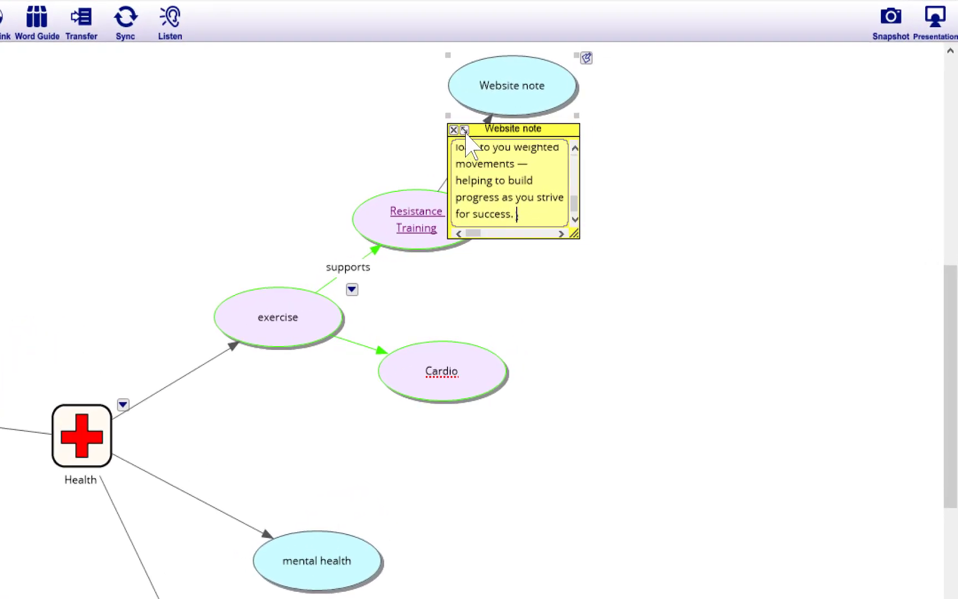
pyautogui.click(477, 129)
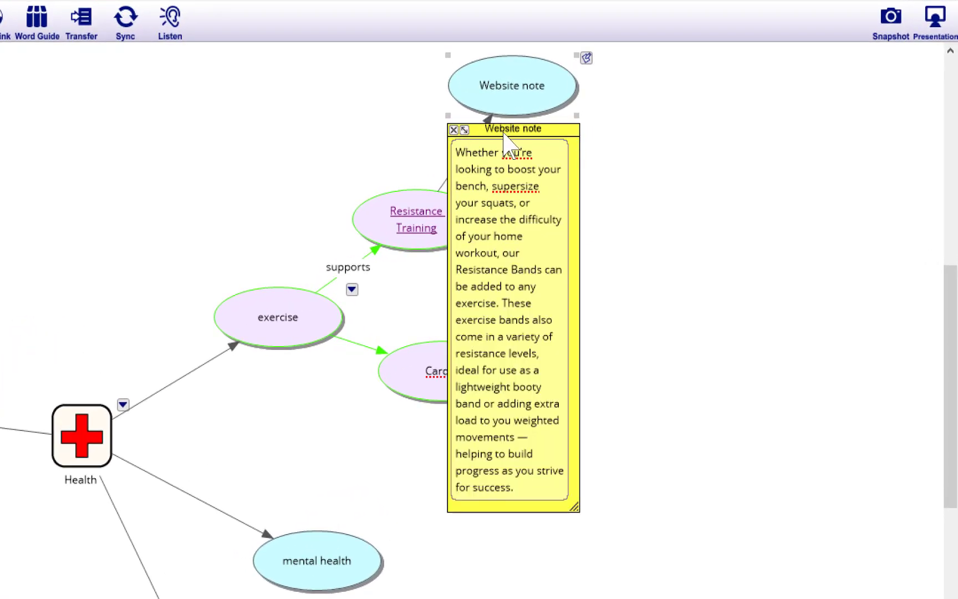
pyautogui.moveTo(501, 133); pyautogui.dragTo(669, 92)
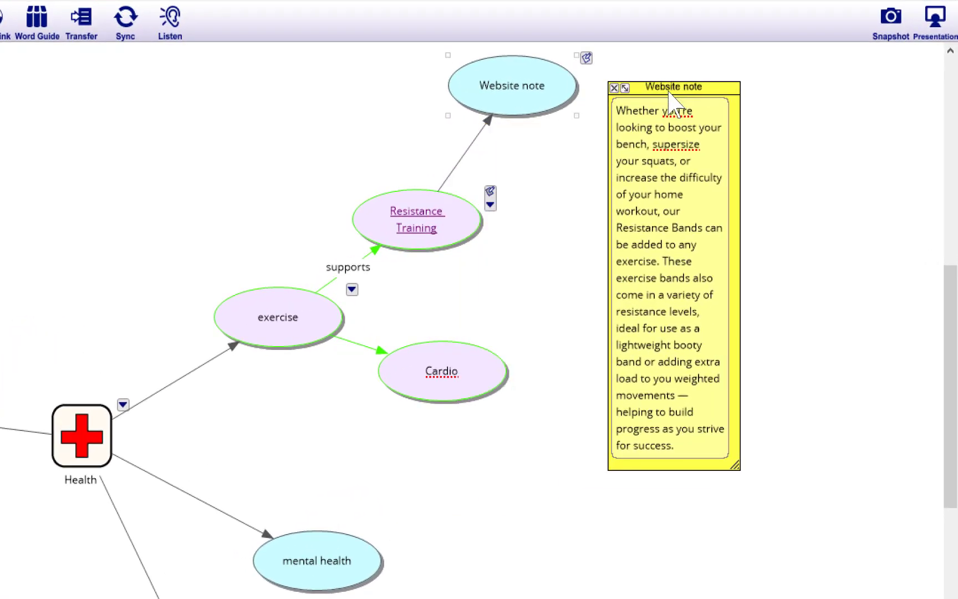
pyautogui.click(614, 88)
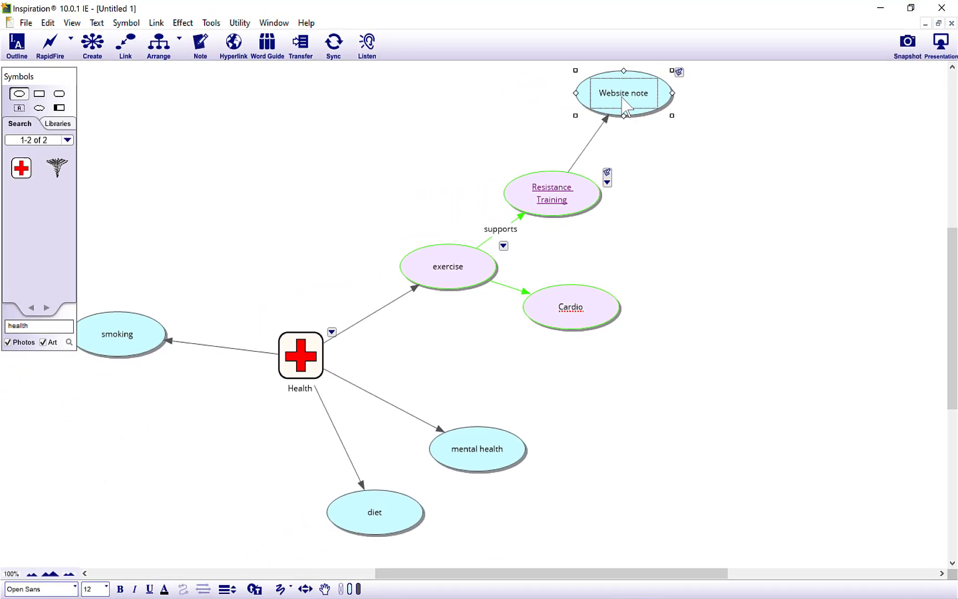
# Step: Fill the Website note idea with pale purple
pyautogui.click(351, 588)
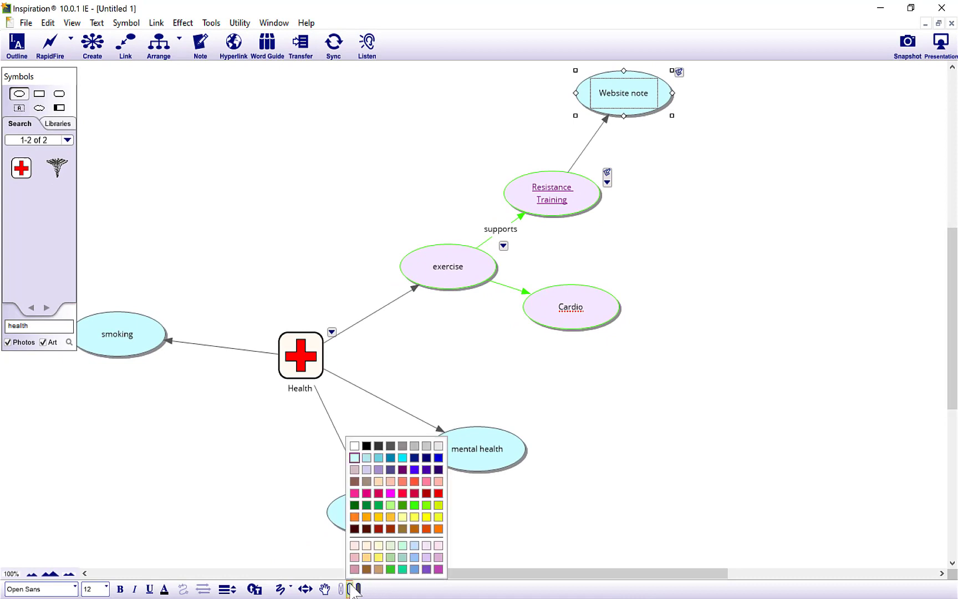
pyautogui.click(426, 546)
pyautogui.click(630, 216)
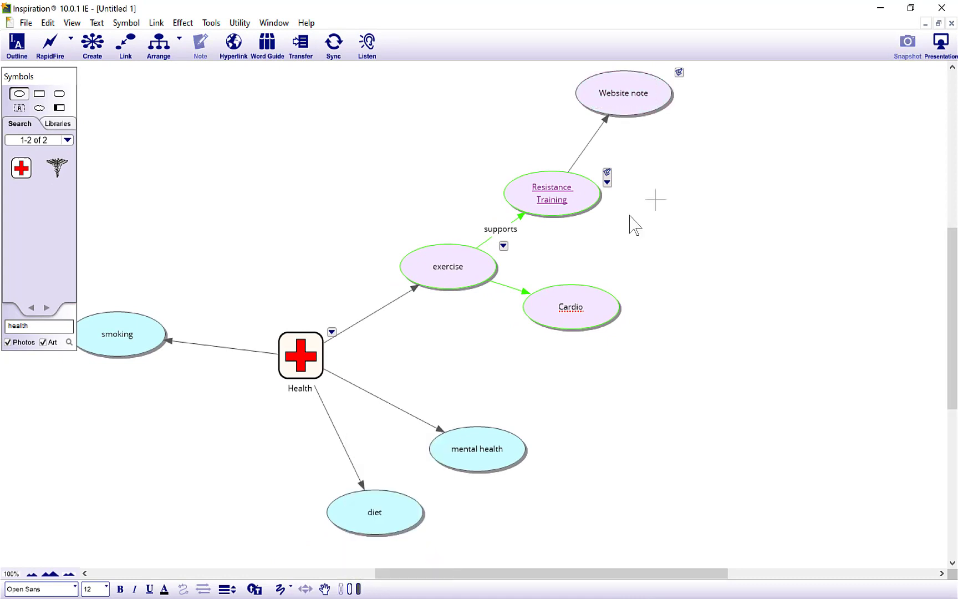
# Step: Add an 'Attachment from pc or mac' idea linked from Resistance Training, placed slightly right
pyautogui.click(583, 203)
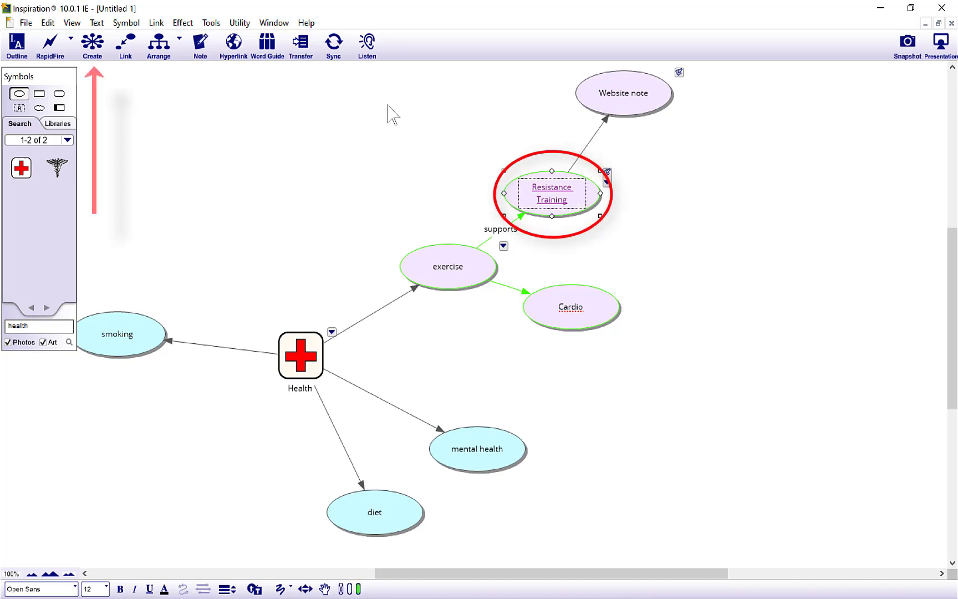
pyautogui.click(103, 42)
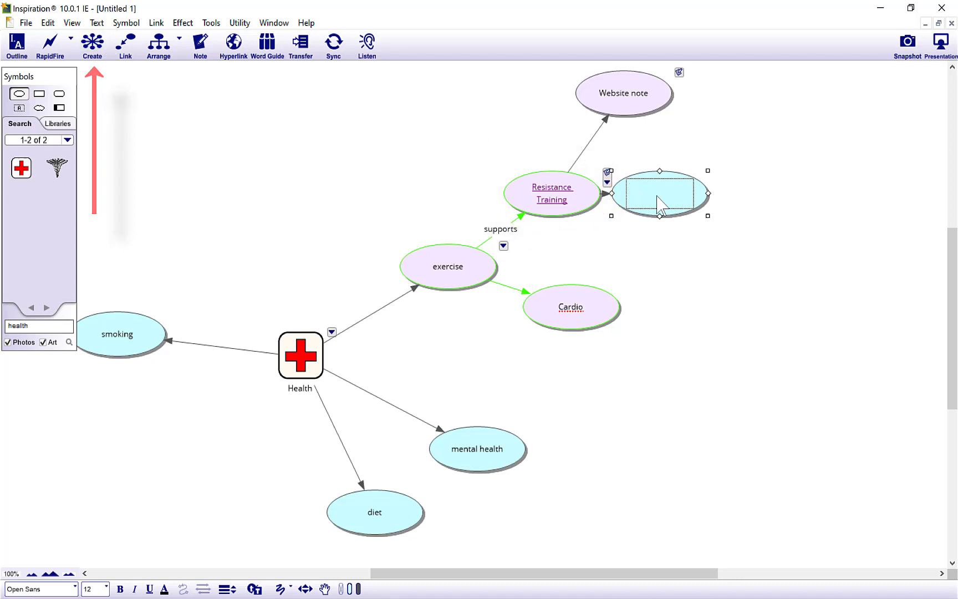
pyautogui.moveTo(683, 198); pyautogui.dragTo(696, 201)
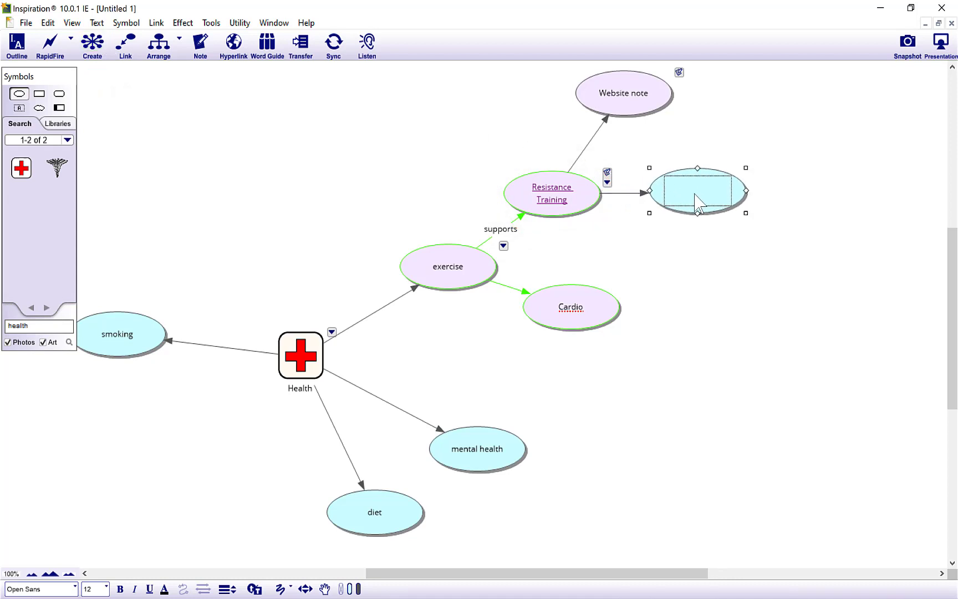
pyautogui.write('Attachment from pc or mac')
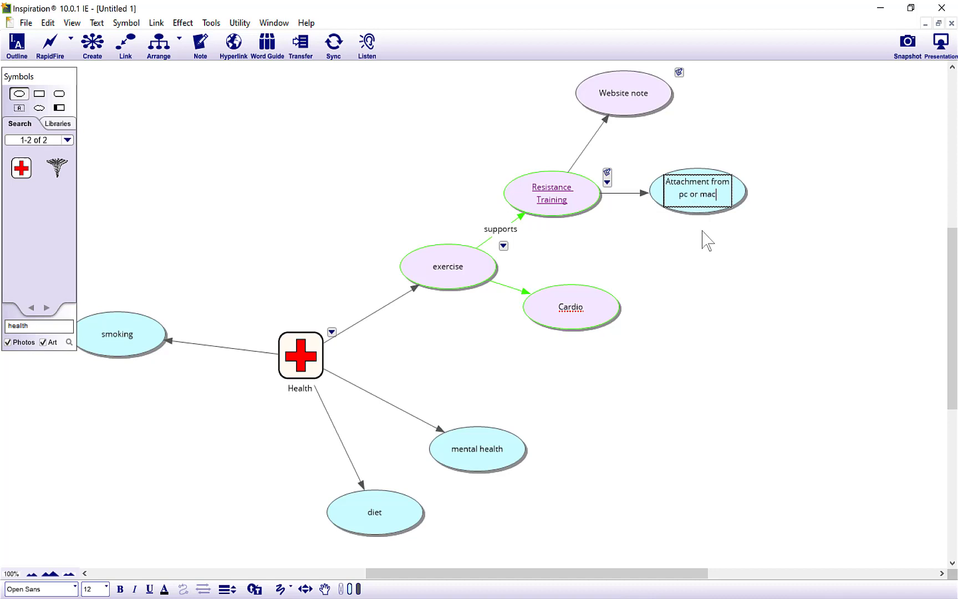
pyautogui.click(703, 238)
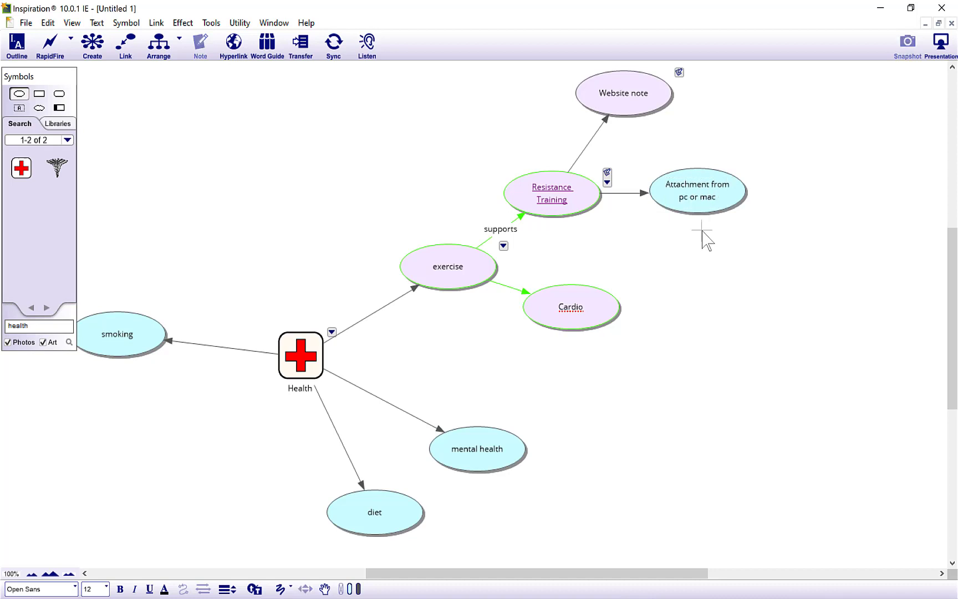
pyautogui.click(702, 198)
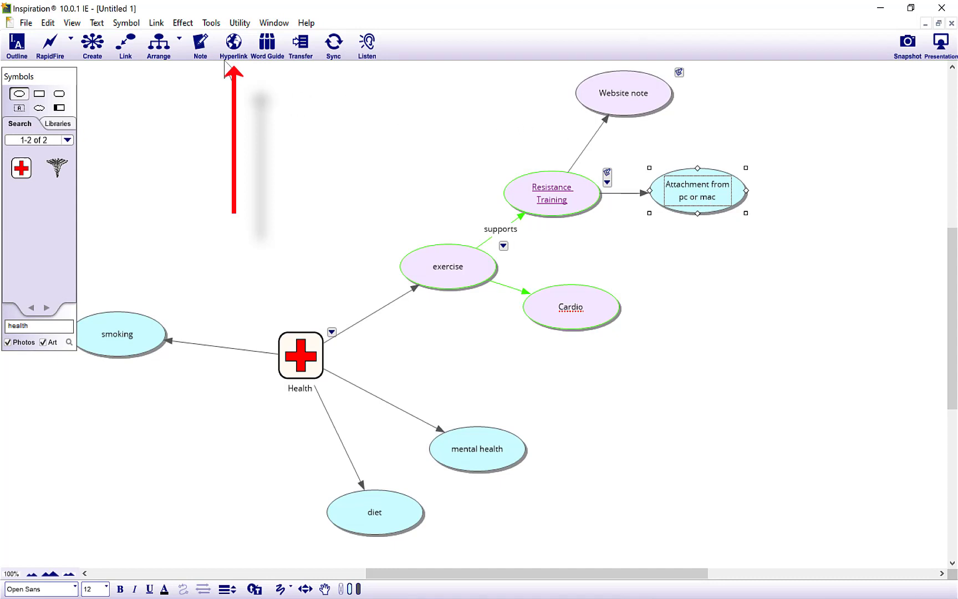
# Step: Hyperlink the node to Welcome to PowerPoint.pptx on the Desktop, browsing with All Files shown
pyautogui.click(234, 43)
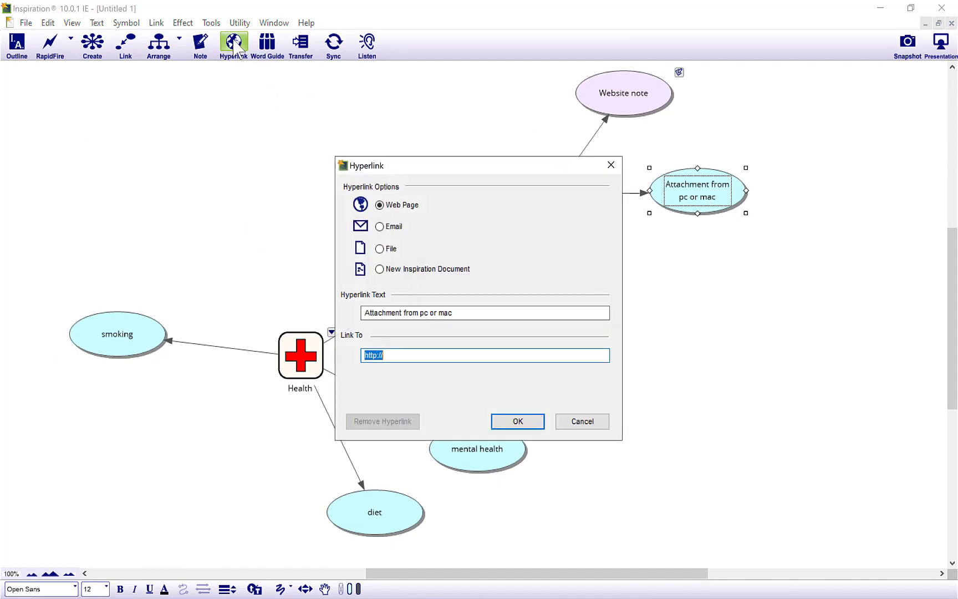
pyautogui.click(379, 249)
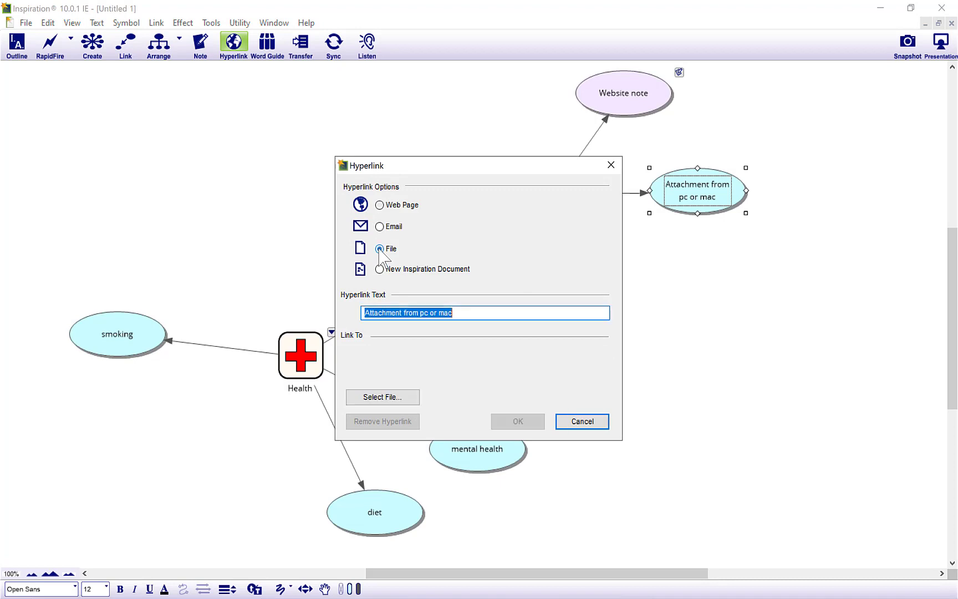
pyautogui.click(382, 398)
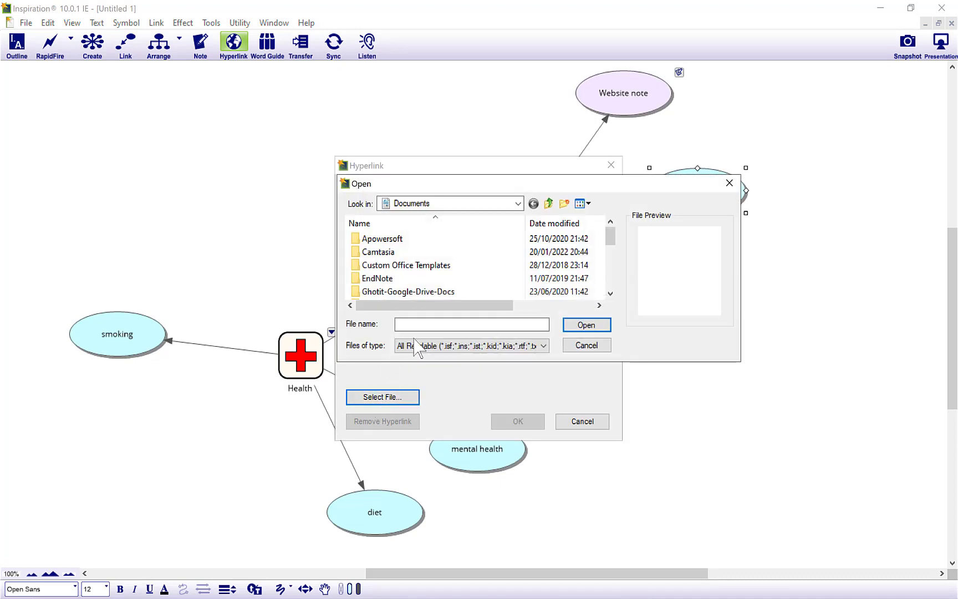
pyautogui.click(456, 347)
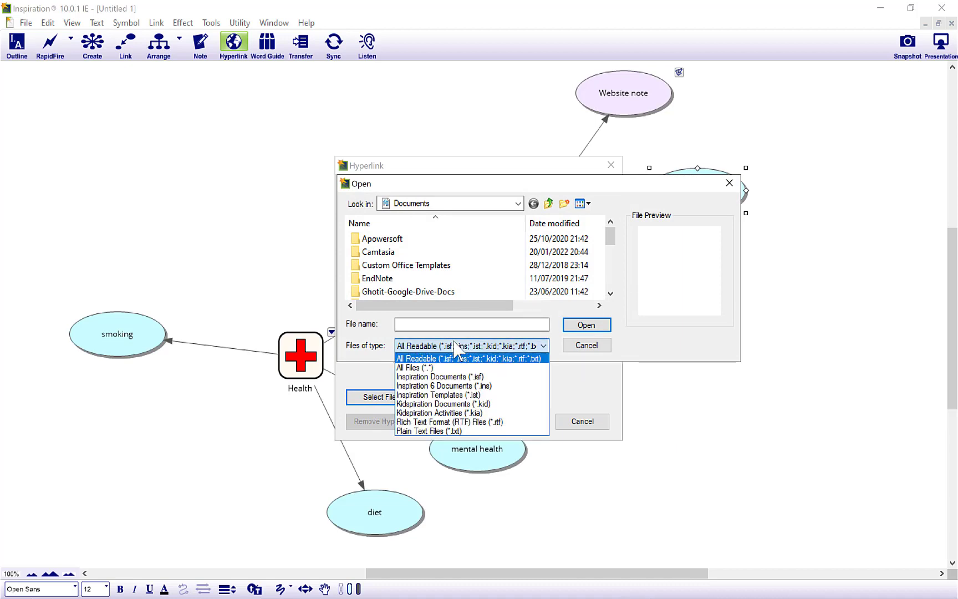
pyautogui.click(455, 365)
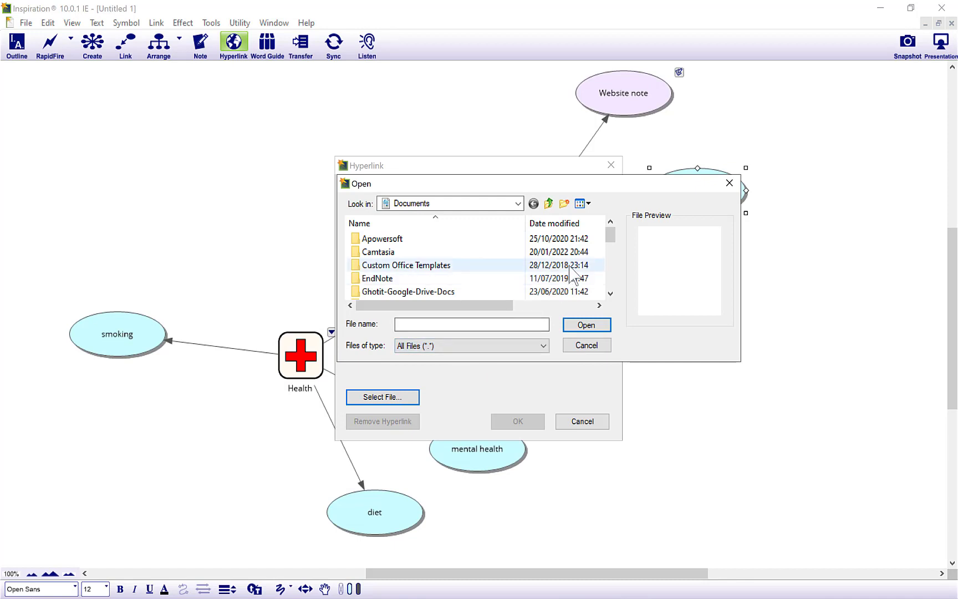
pyautogui.scroll(-5, 573, 274)
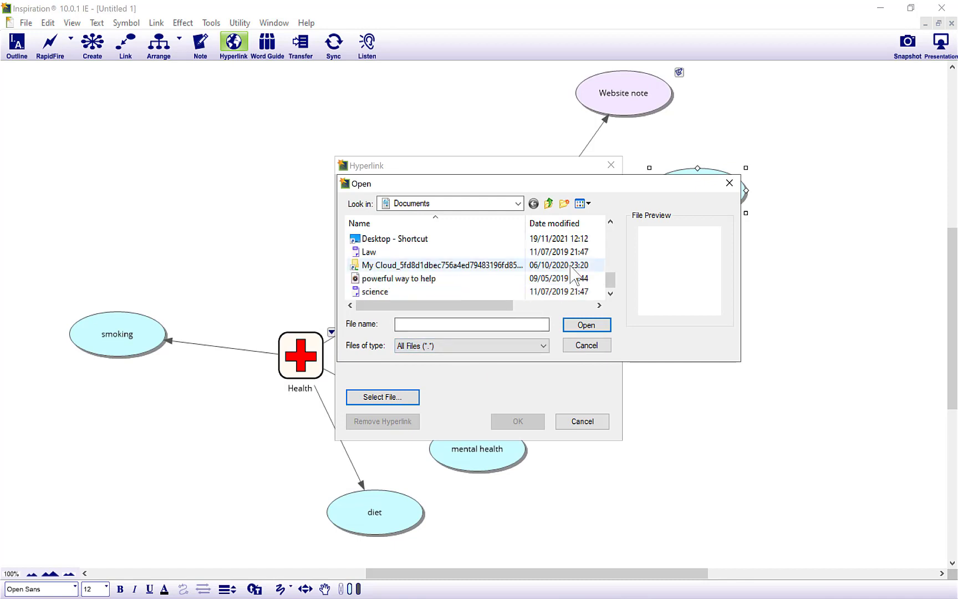
pyautogui.click(518, 204)
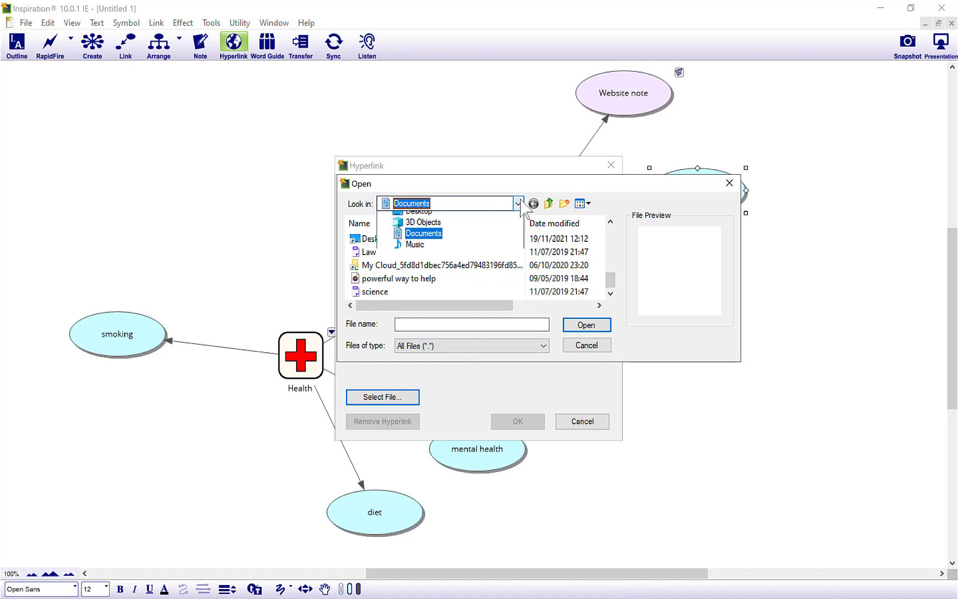
pyautogui.scroll(3, 444, 274)
pyautogui.scroll(-3, 447, 279)
pyautogui.scroll(-5, 447, 279)
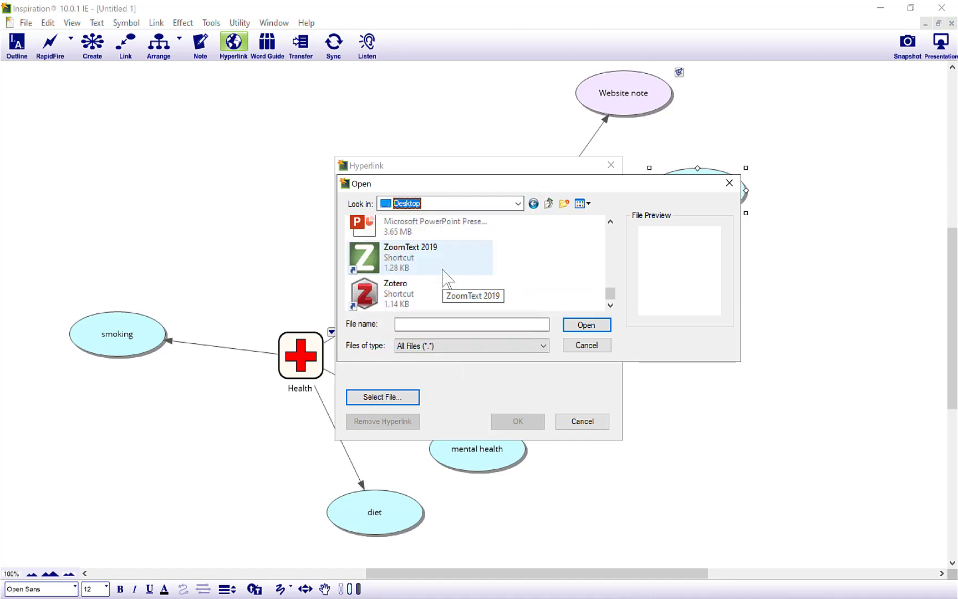
pyautogui.doubleClick(429, 228)
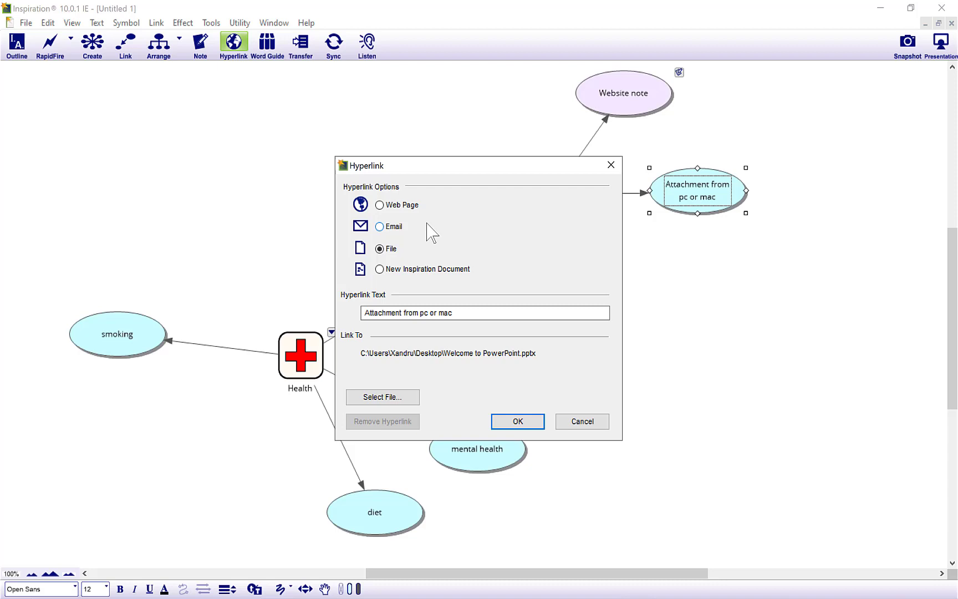
pyautogui.click(516, 420)
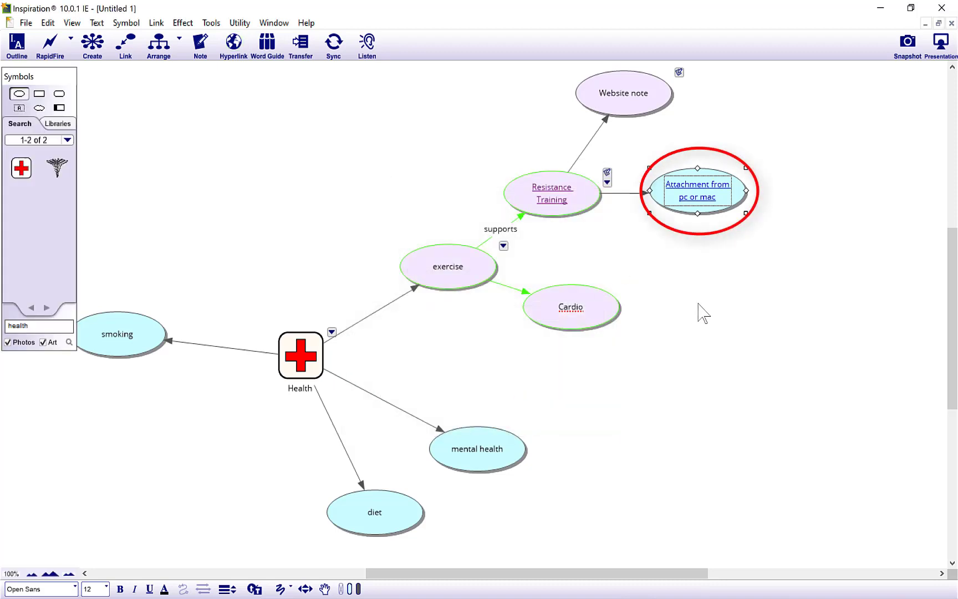
pyautogui.click(697, 187)
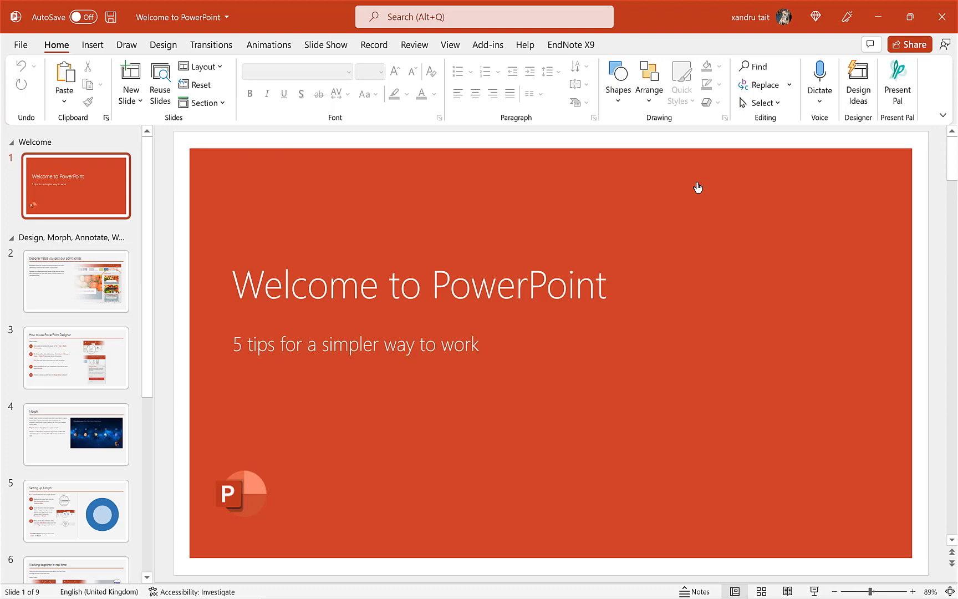
pyautogui.click(945, 16)
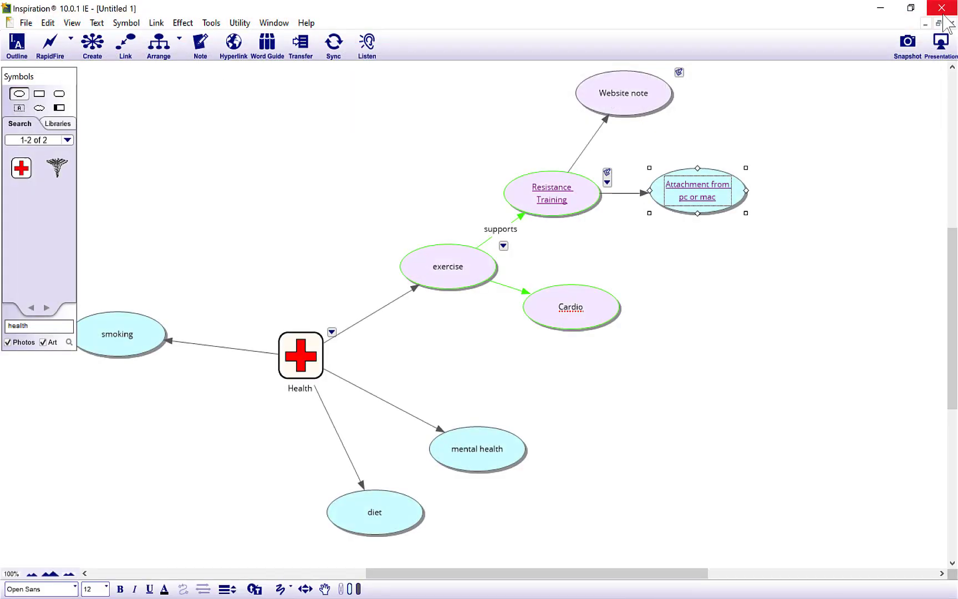
# Step: Fill the Attachment from pc or mac node with light lavender
pyautogui.click(350, 589)
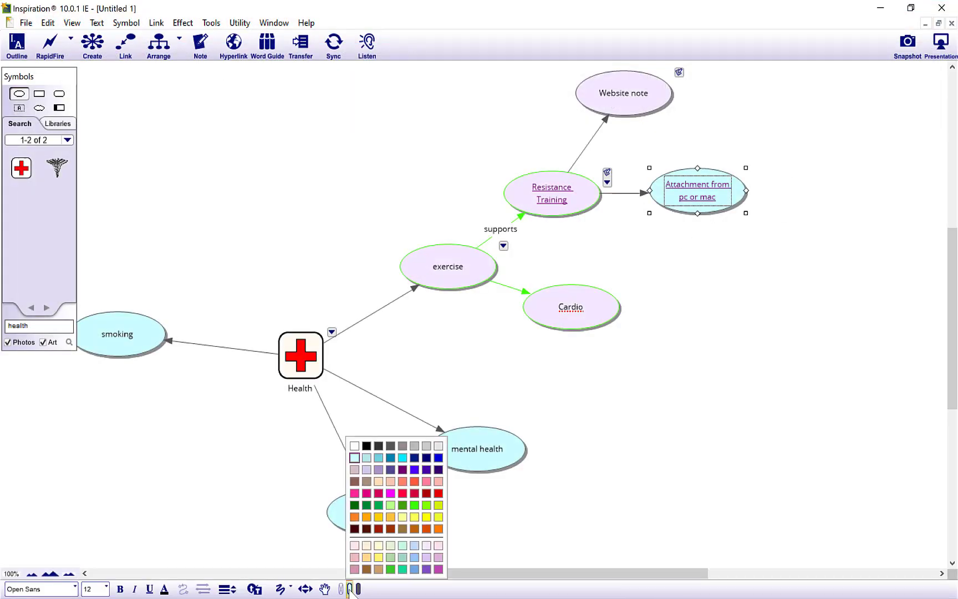
pyautogui.click(426, 545)
pyautogui.click(667, 396)
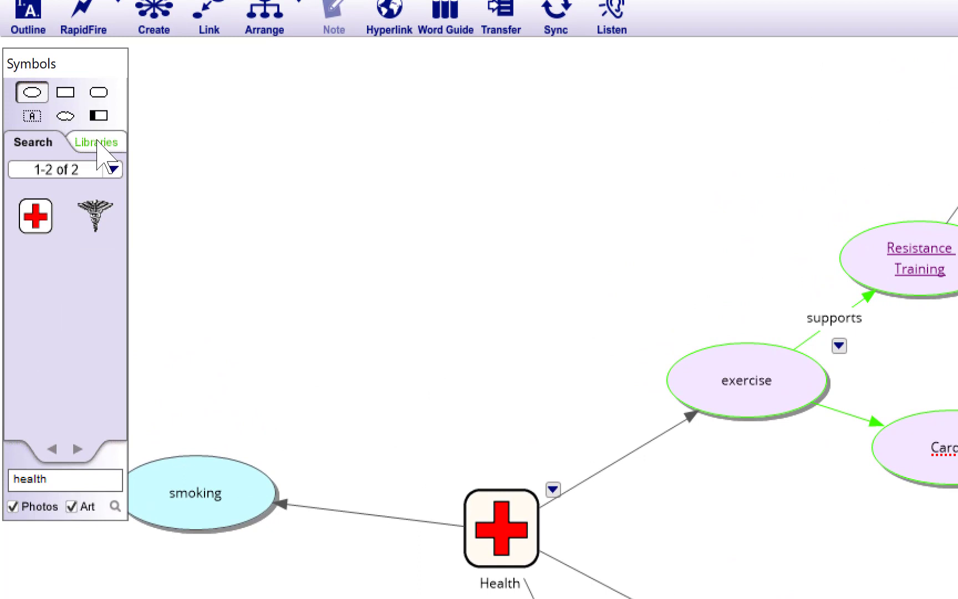
# Step: Browse the Symbol Libraries list, then close it
pyautogui.click(98, 142)
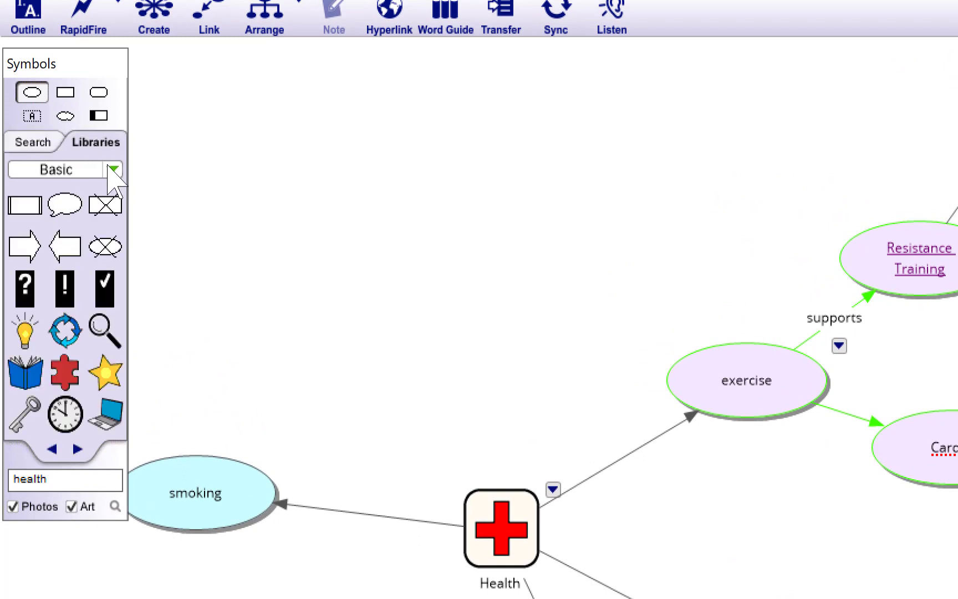
pyautogui.click(109, 168)
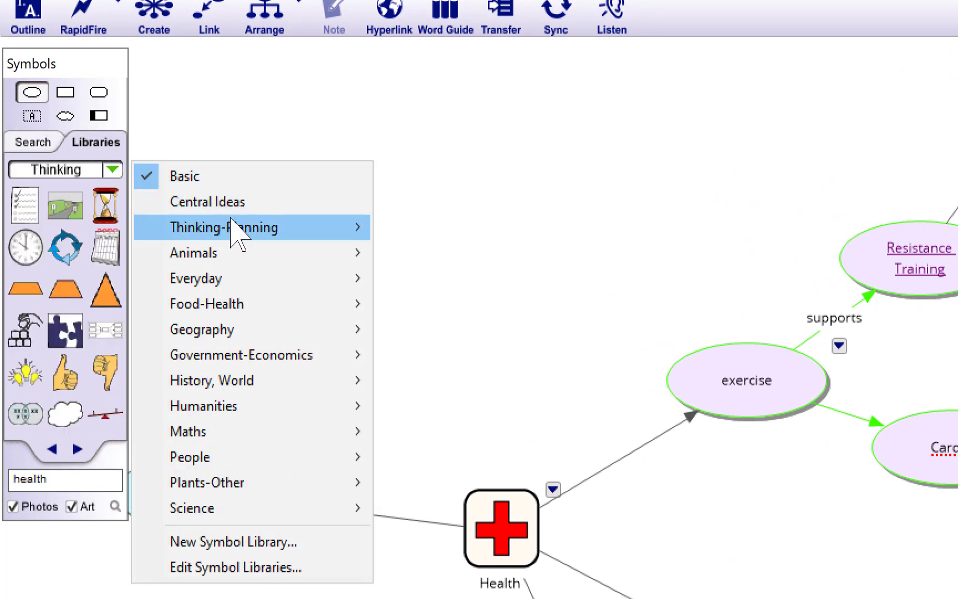
pyautogui.moveTo(232, 222)
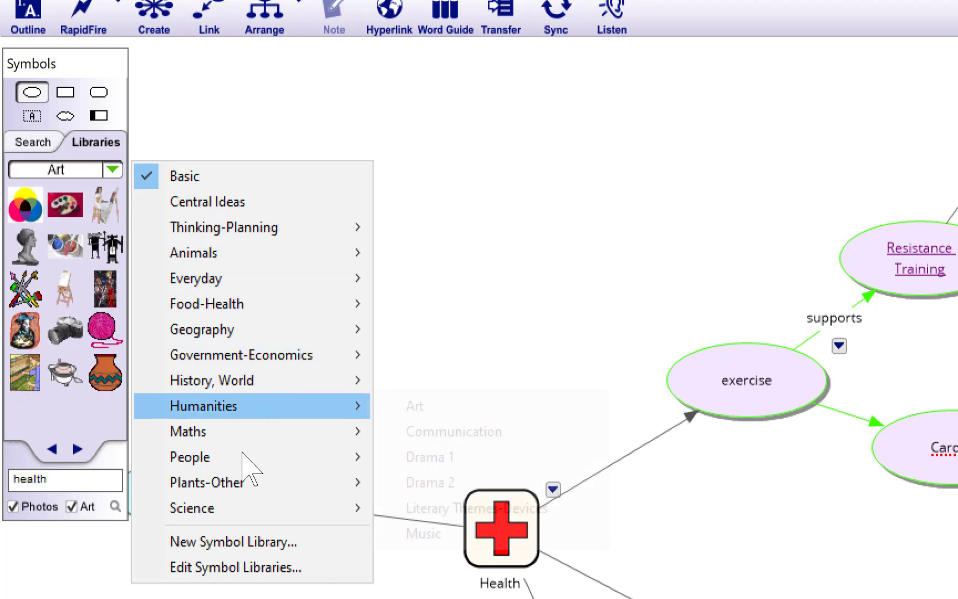
pyautogui.moveTo(242, 511)
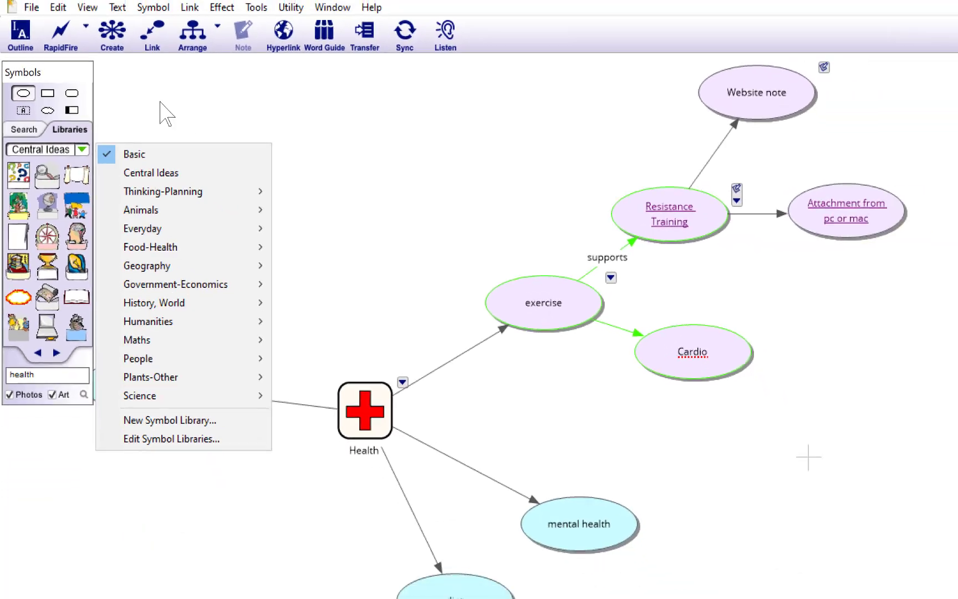
pyautogui.click(228, 121)
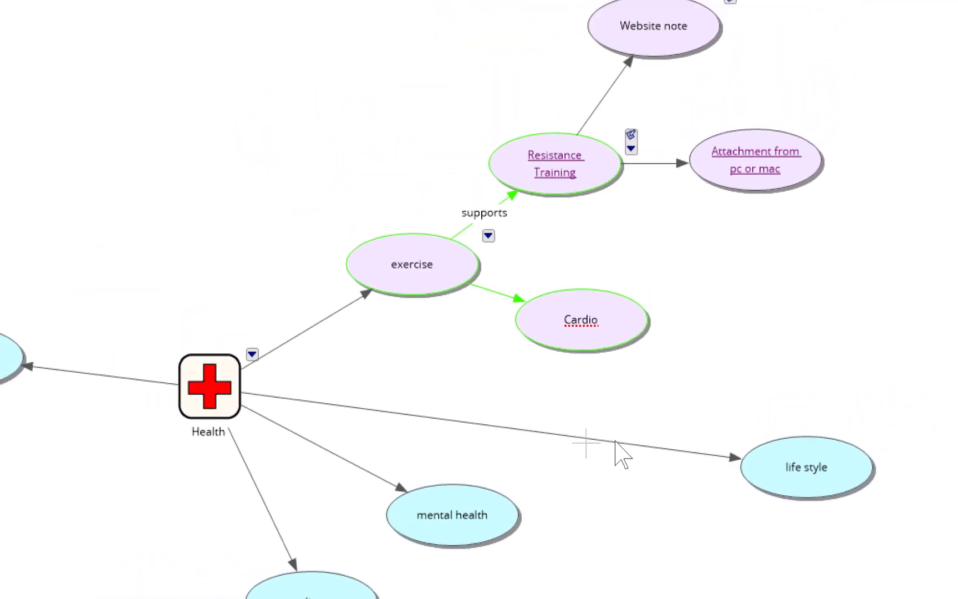
pyautogui.rightClick(593, 366)
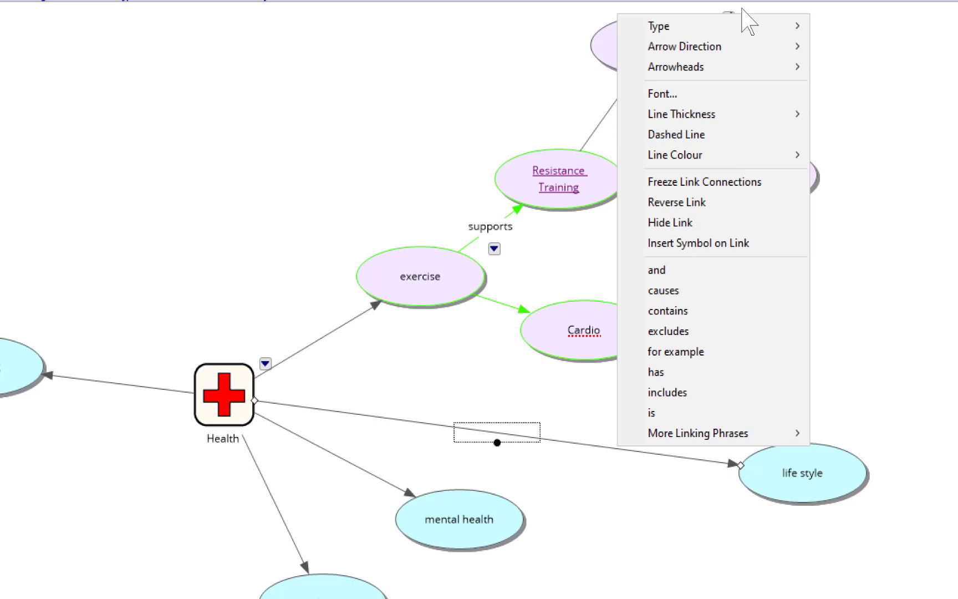
pyautogui.moveTo(750, 25)
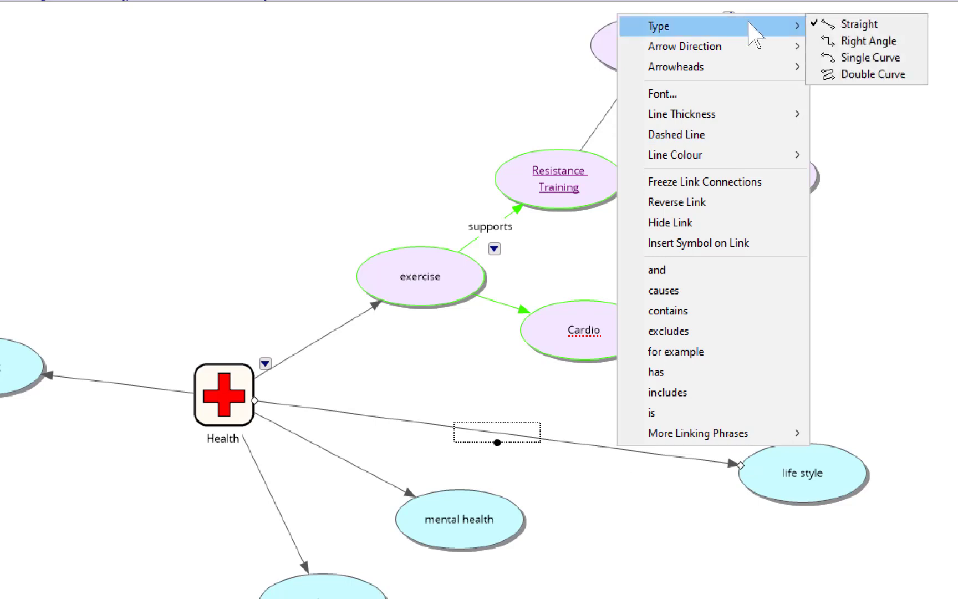
pyautogui.moveTo(745, 48)
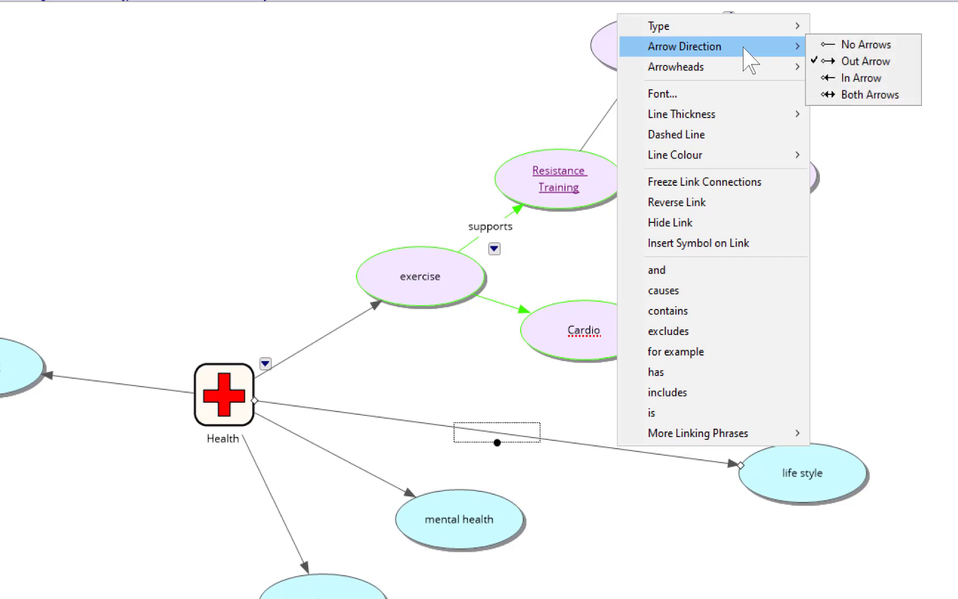
pyautogui.moveTo(748, 75)
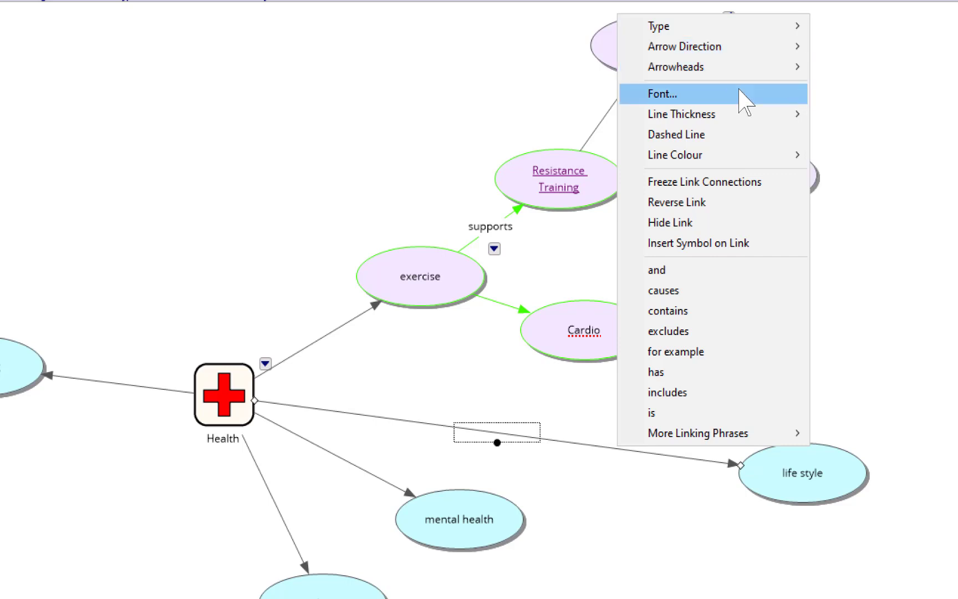
pyautogui.moveTo(736, 114)
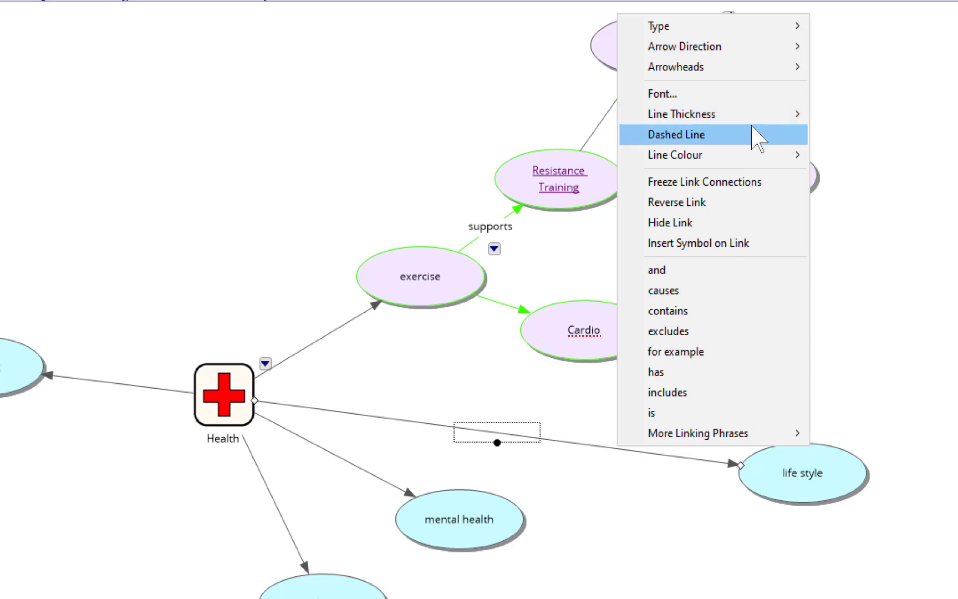
pyautogui.moveTo(752, 158)
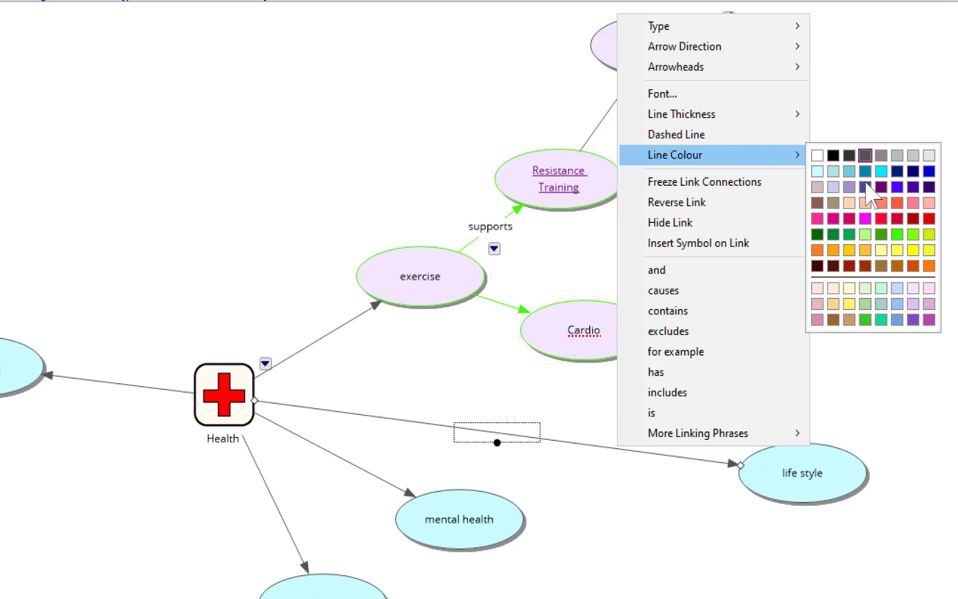
pyautogui.click(930, 219)
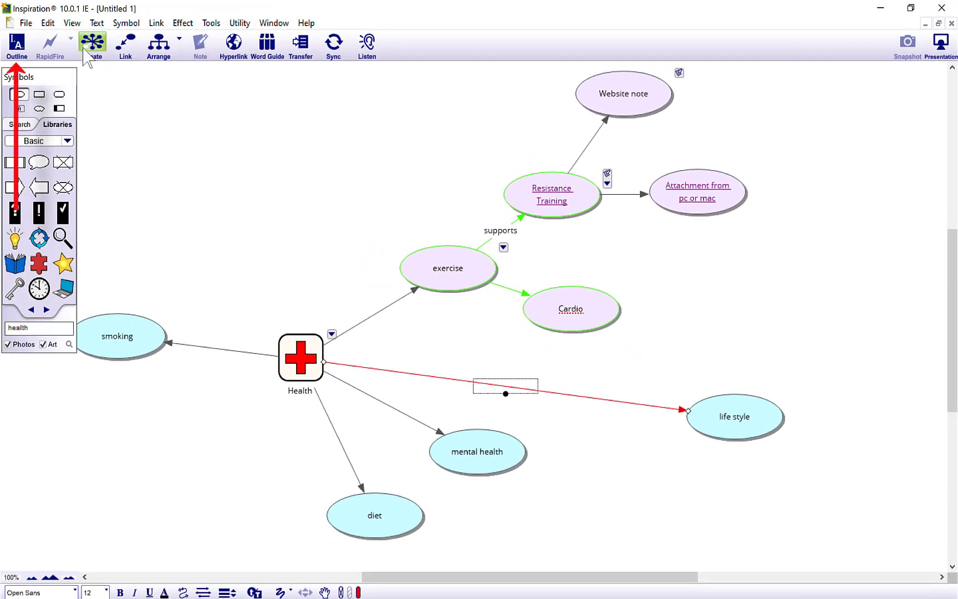
# Step: In Outline view, sync the topics so life style is topic II, then return to Diagram
pyautogui.click(17, 45)
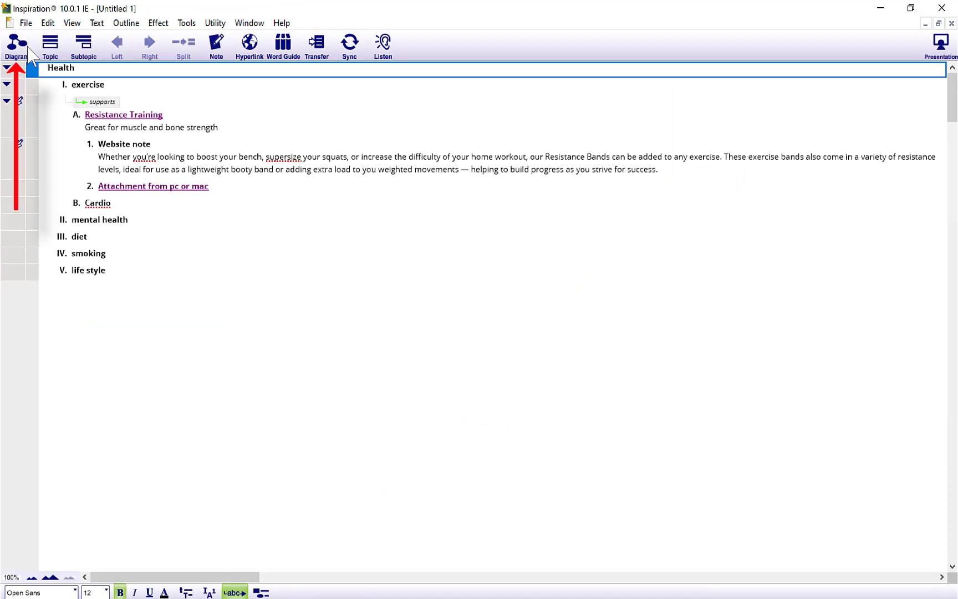
pyautogui.click(347, 48)
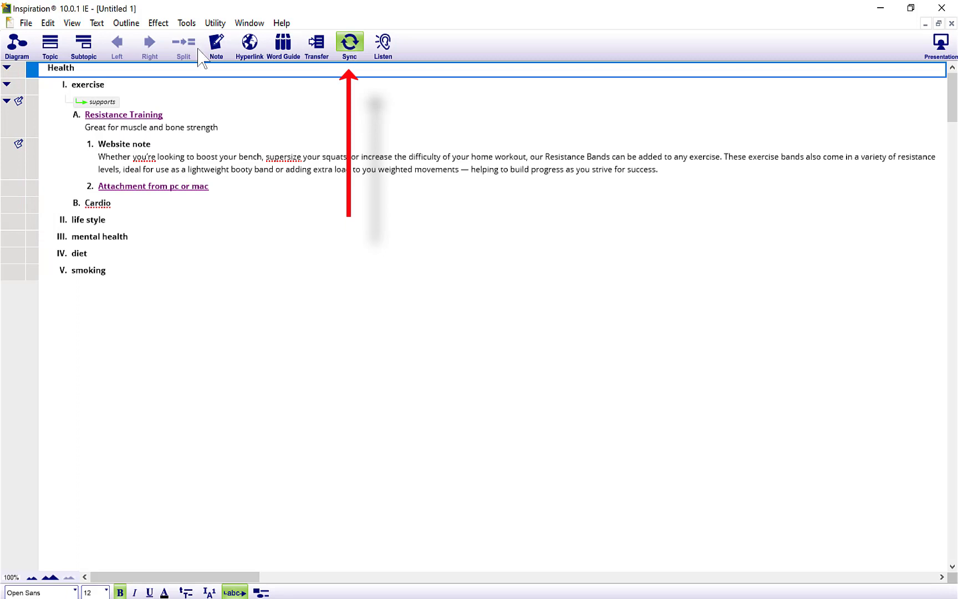
pyautogui.click(16, 44)
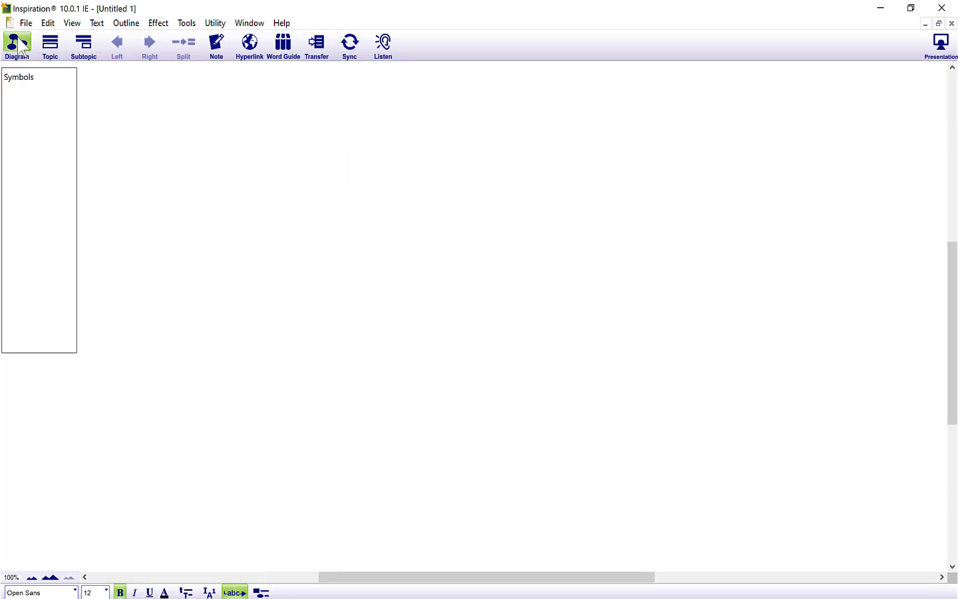
# Step: Set the Word transfer options: include the diagram, keep prefixes, turn off indentation
pyautogui.click(299, 49)
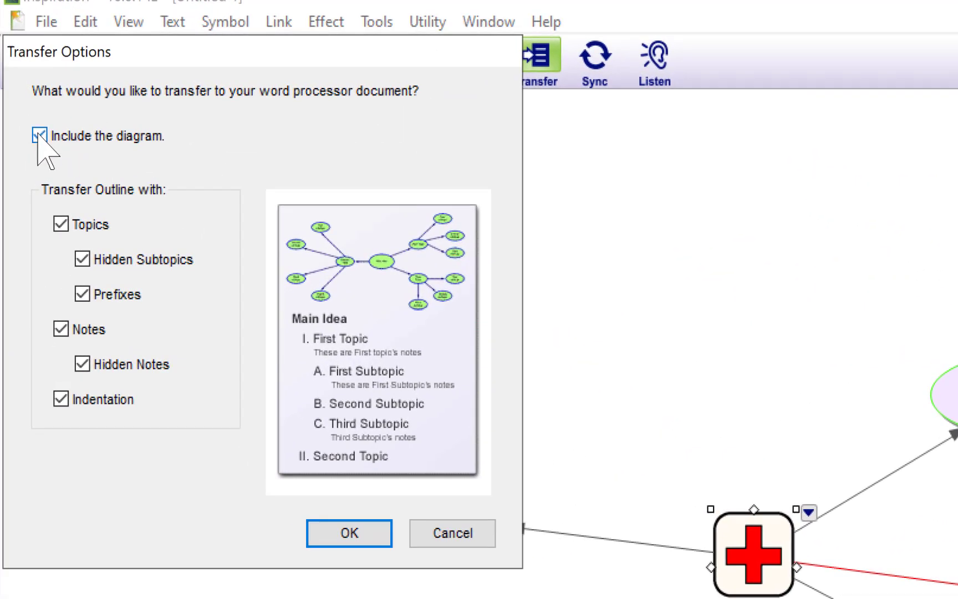
pyautogui.click(39, 136)
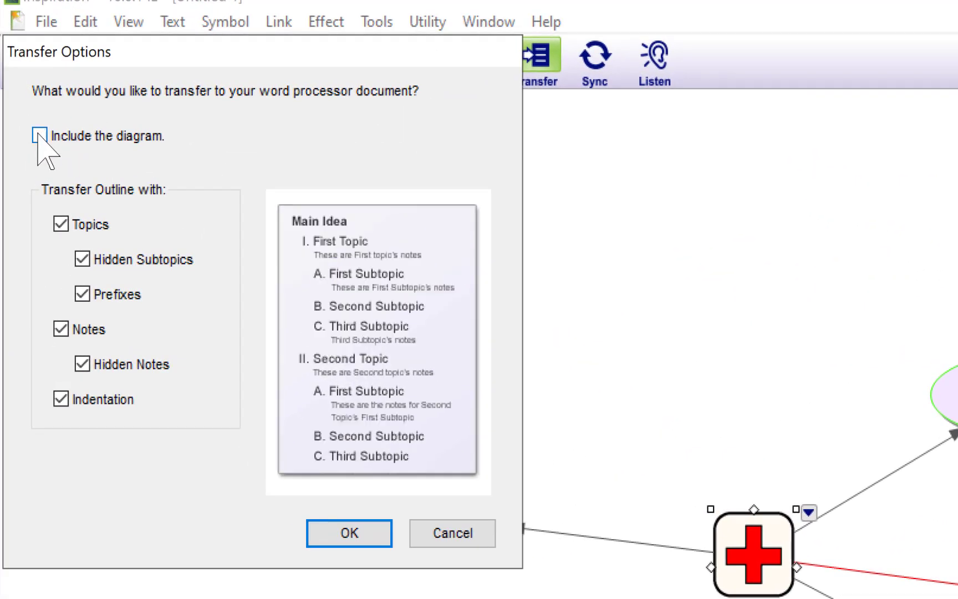
pyautogui.click(40, 135)
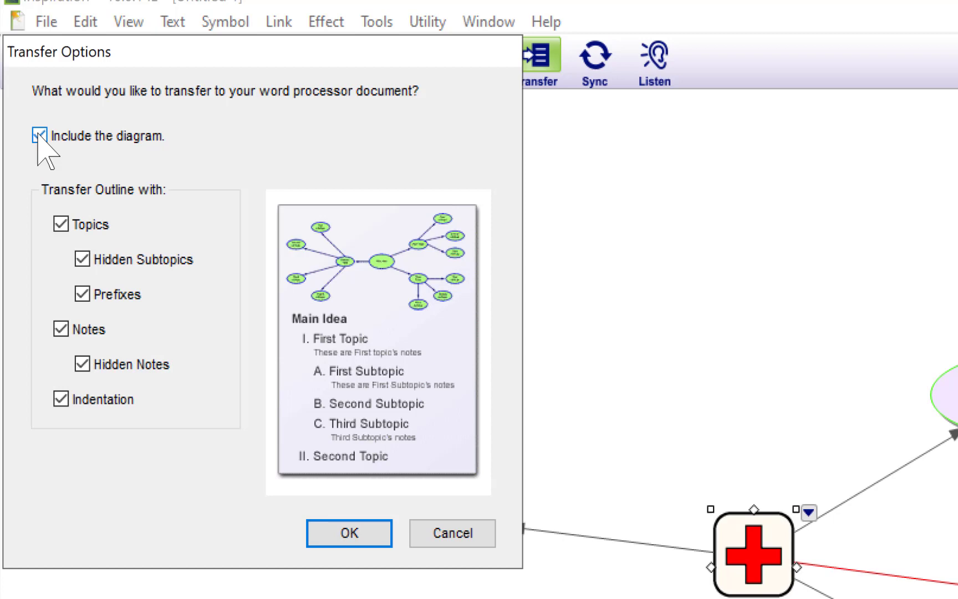
pyautogui.click(38, 136)
pyautogui.click(39, 135)
pyautogui.click(82, 294)
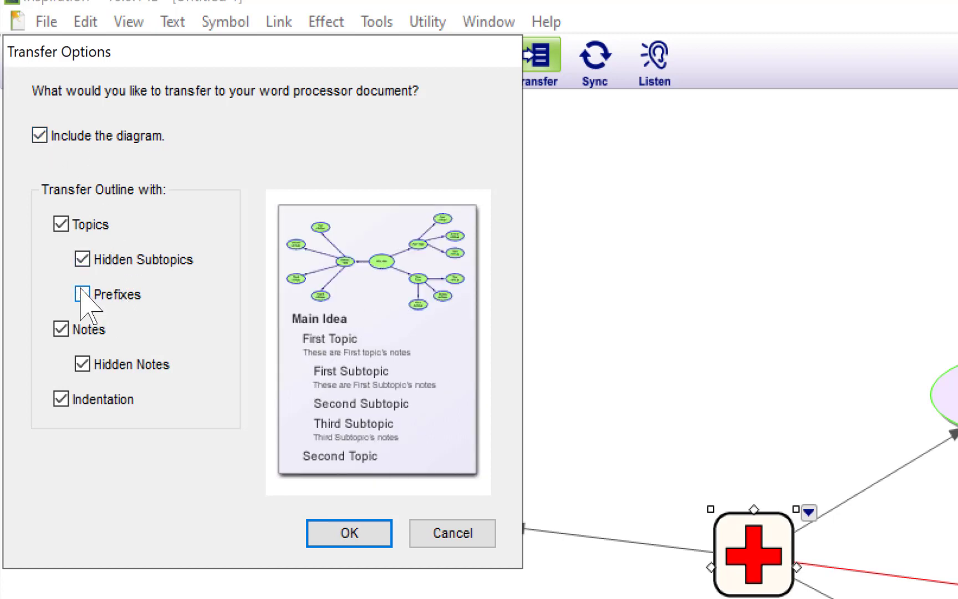
pyautogui.click(82, 293)
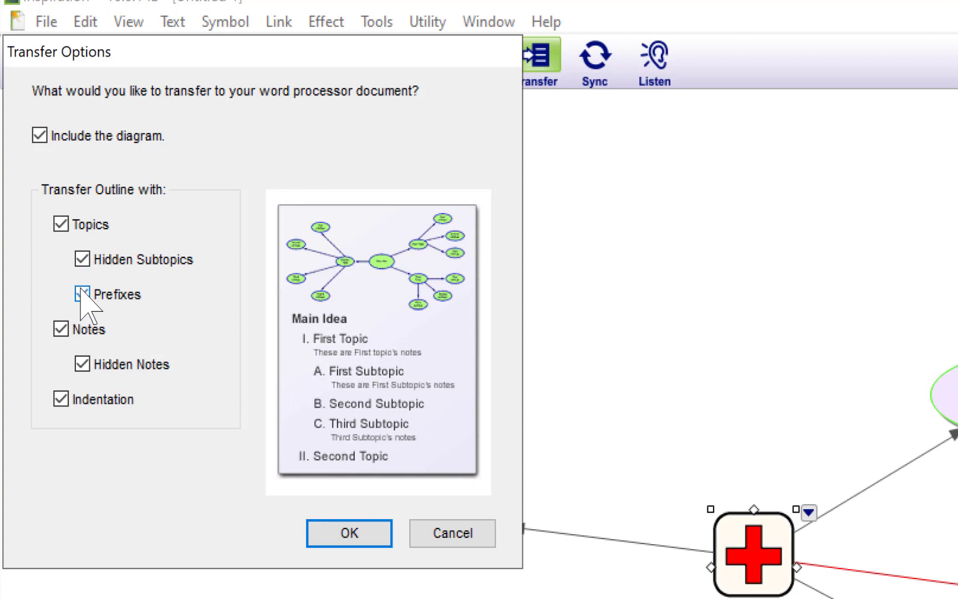
pyautogui.click(61, 399)
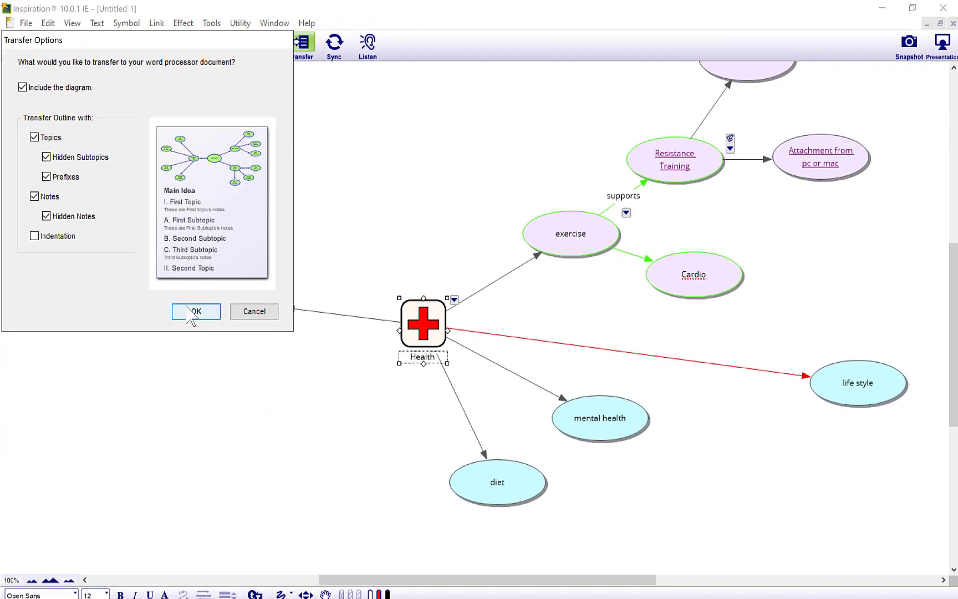
# Step: Confirm the transfer and save the map as Health when prompted
pyautogui.click(349, 532)
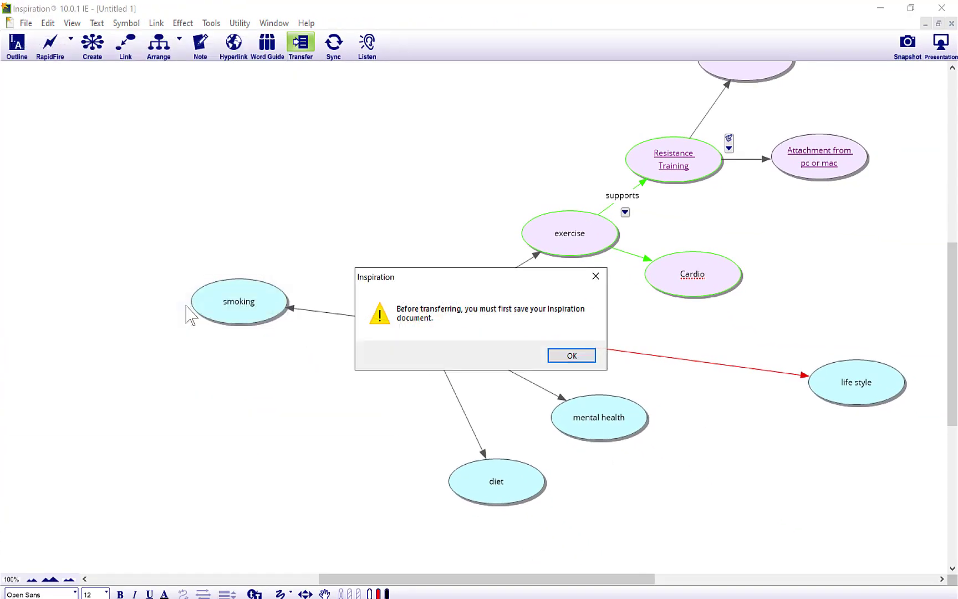
pyautogui.click(573, 357)
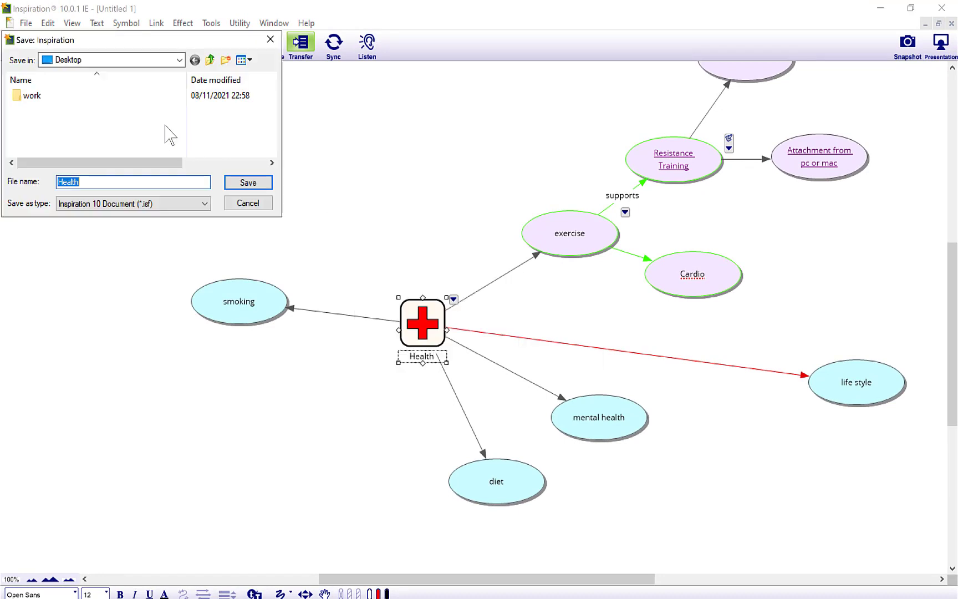
pyautogui.click(248, 181)
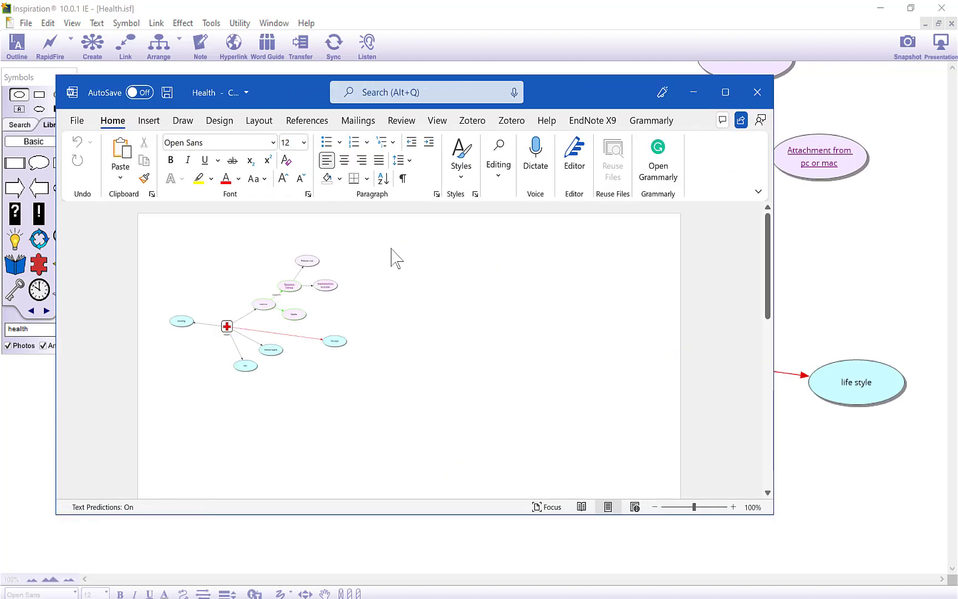
# Step: Review the transferred diagram and Health outline in Word, then close the document
pyautogui.click(299, 314)
pyautogui.scroll(-3, 300, 316)
pyautogui.scroll(-1, 300, 310)
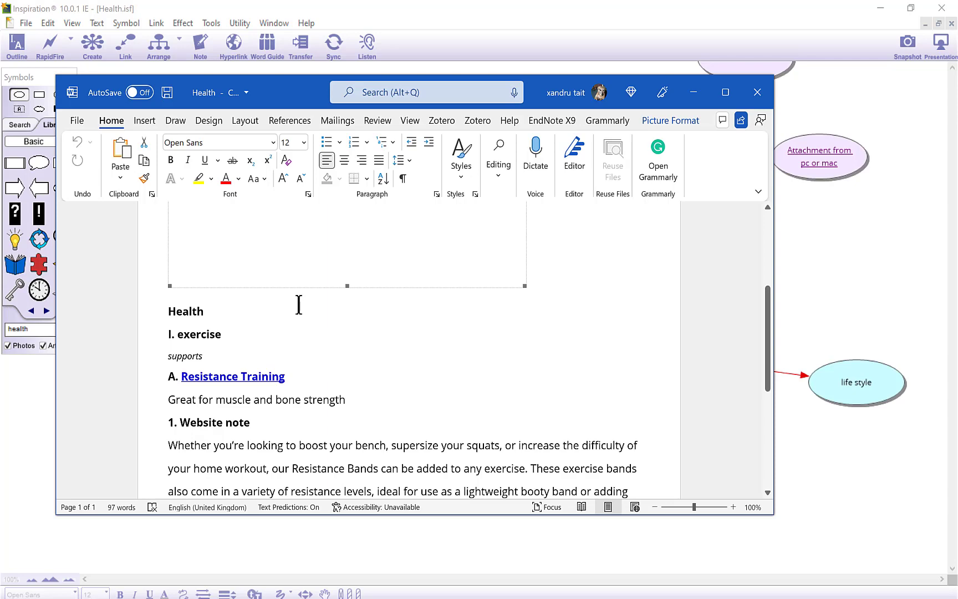
pyautogui.scroll(-4, 299, 304)
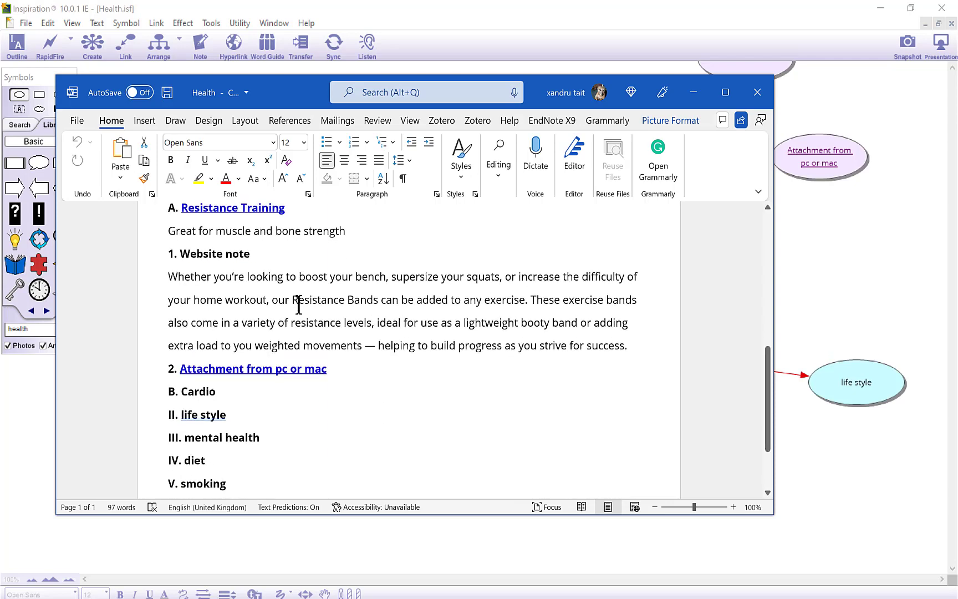
pyautogui.scroll(-2, 299, 304)
pyautogui.scroll(7, 297, 307)
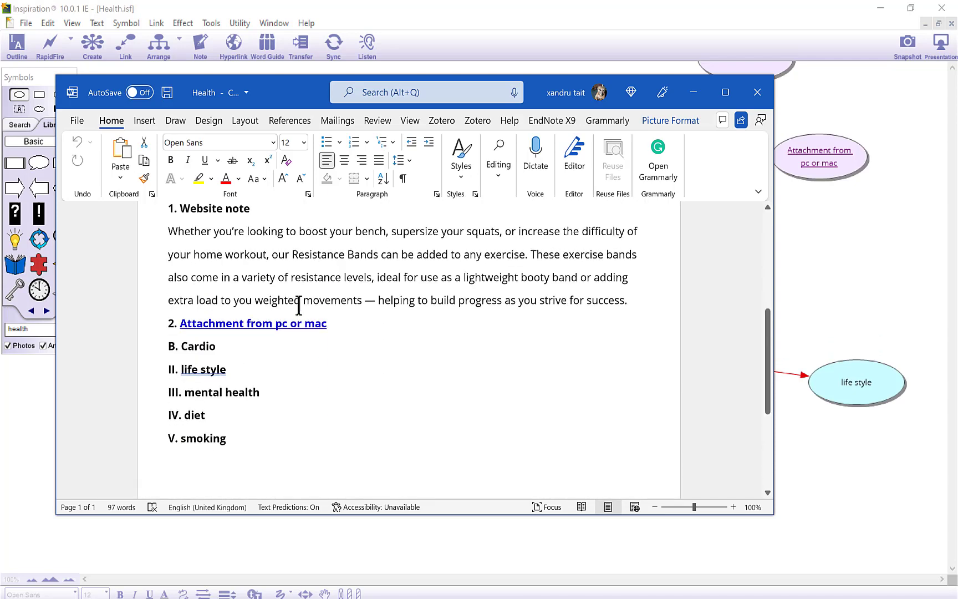
pyautogui.scroll(2, 300, 308)
pyautogui.scroll(-4, 301, 315)
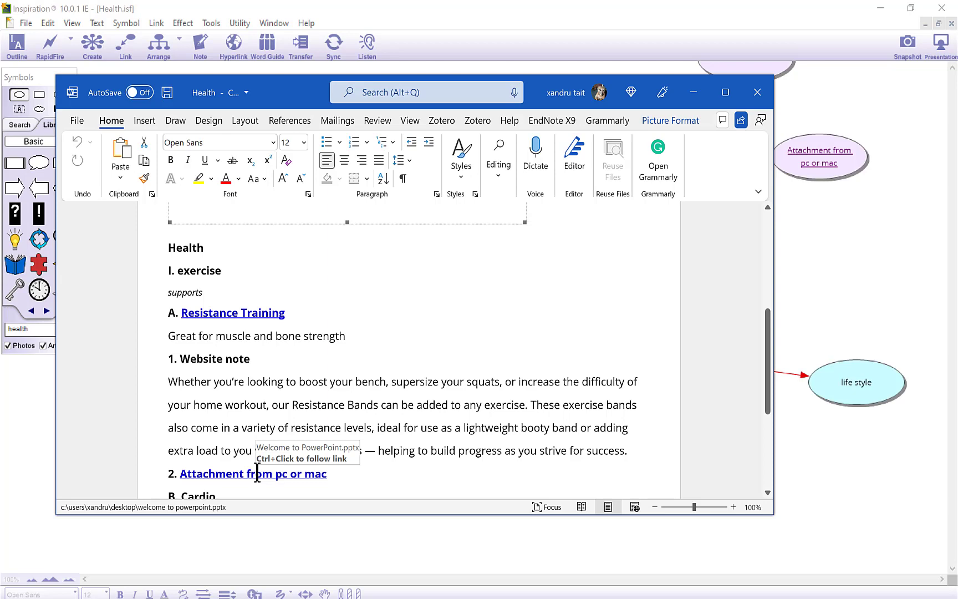
pyautogui.click(757, 93)
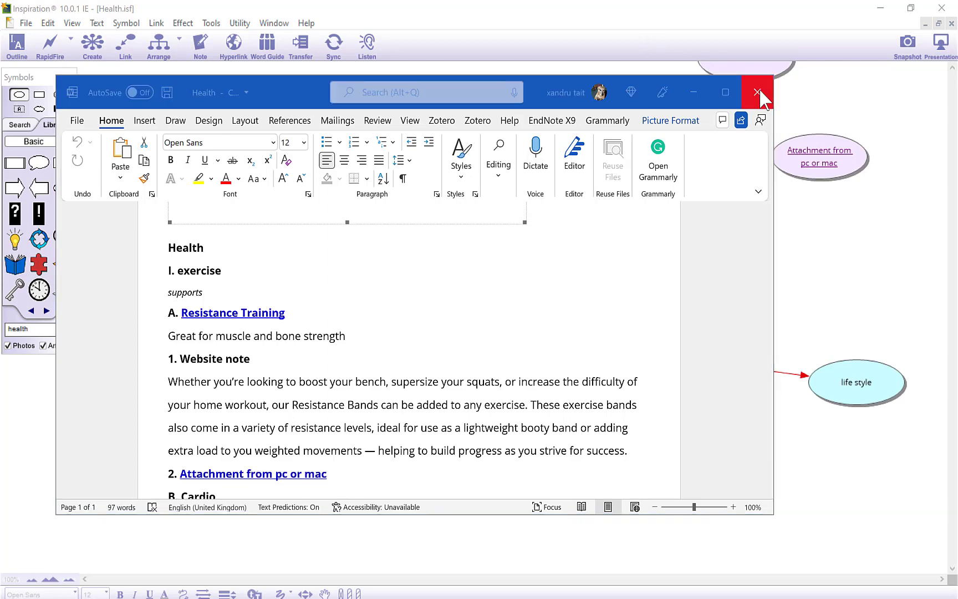
# Step: Discard the Word document unsaved and open Export, keeping Microsoft Word as the file format
pyautogui.click(479, 349)
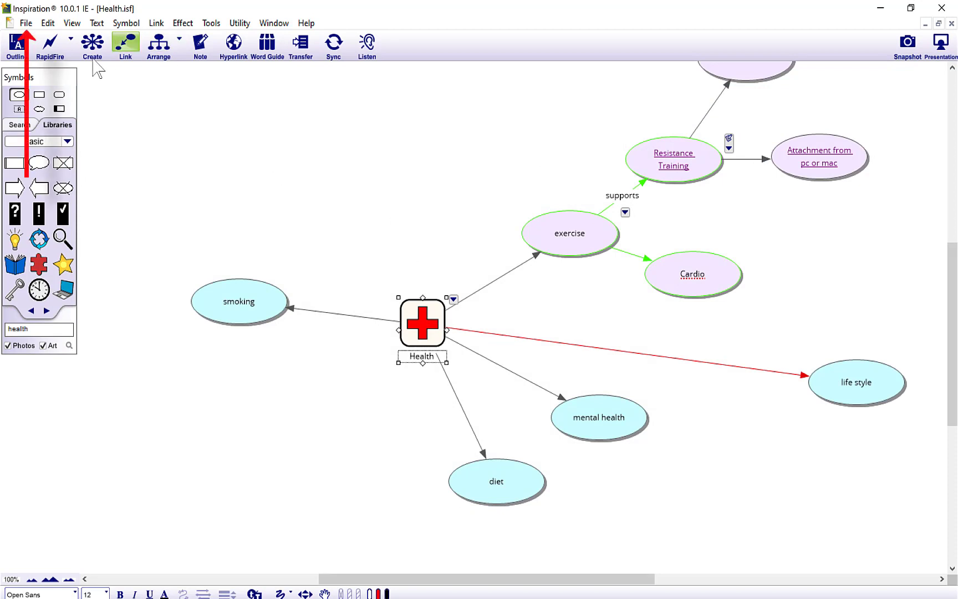
pyautogui.click(26, 23)
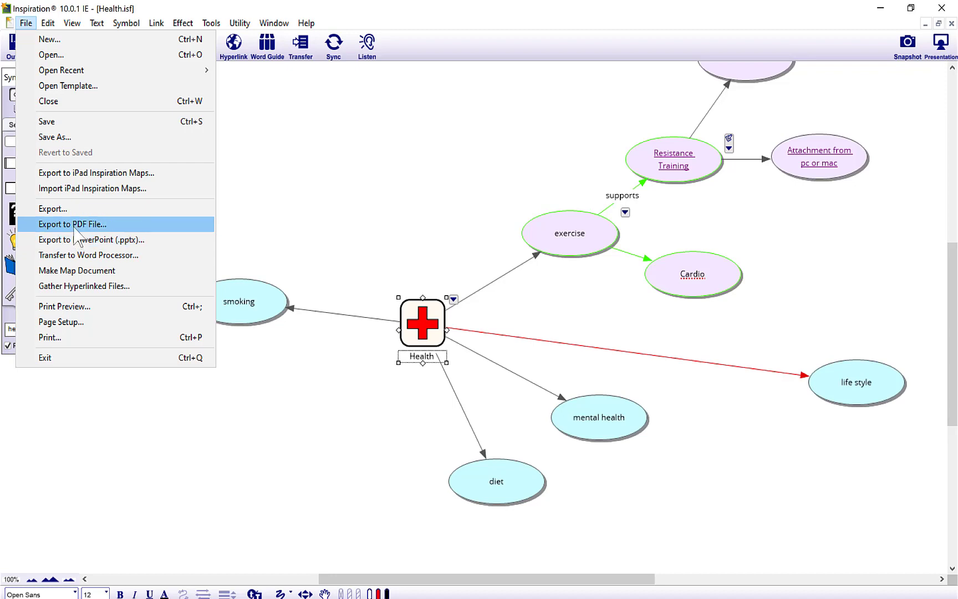
pyautogui.click(76, 212)
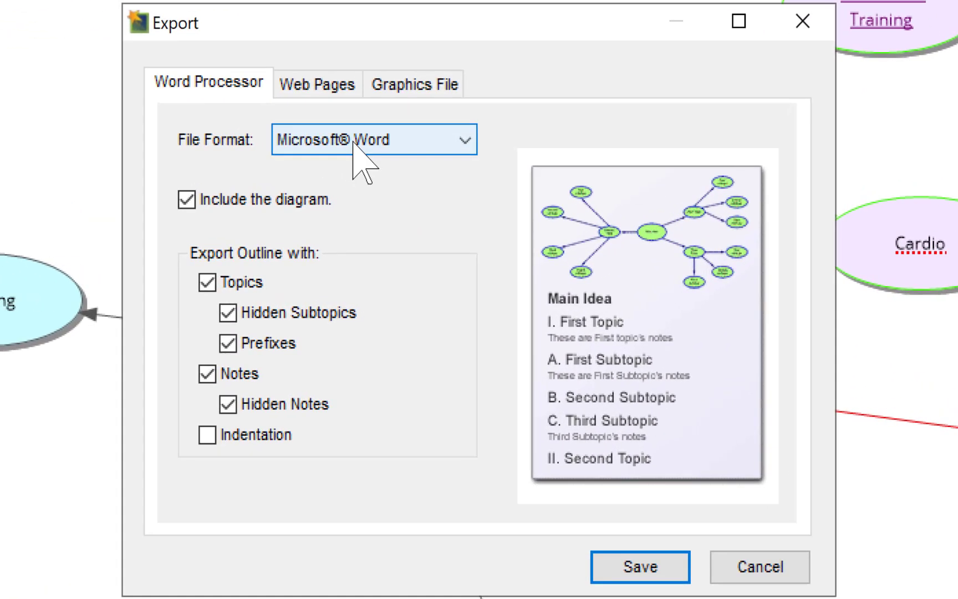
pyautogui.click(354, 141)
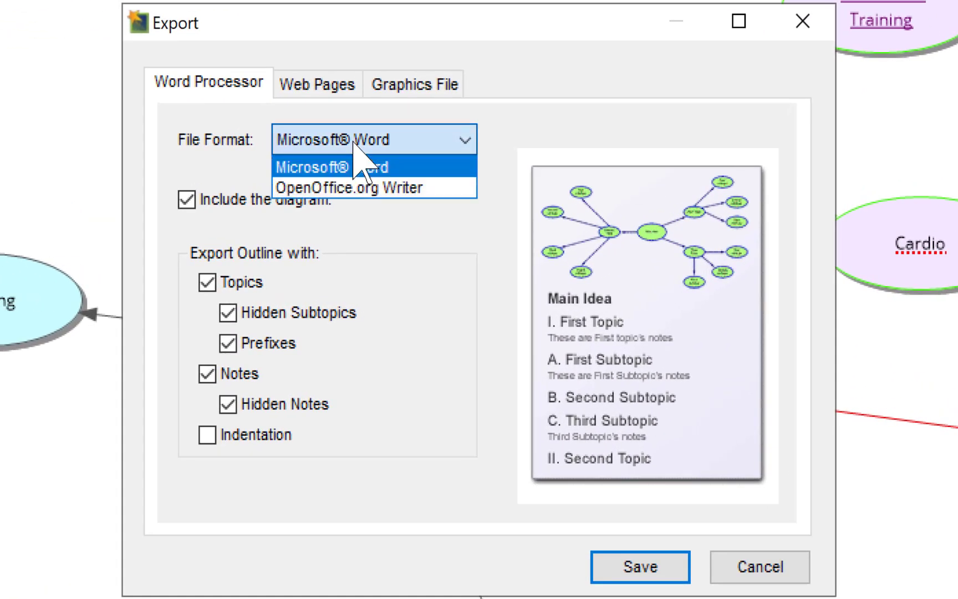
pyautogui.click(359, 164)
pyautogui.click(353, 142)
pyautogui.click(335, 165)
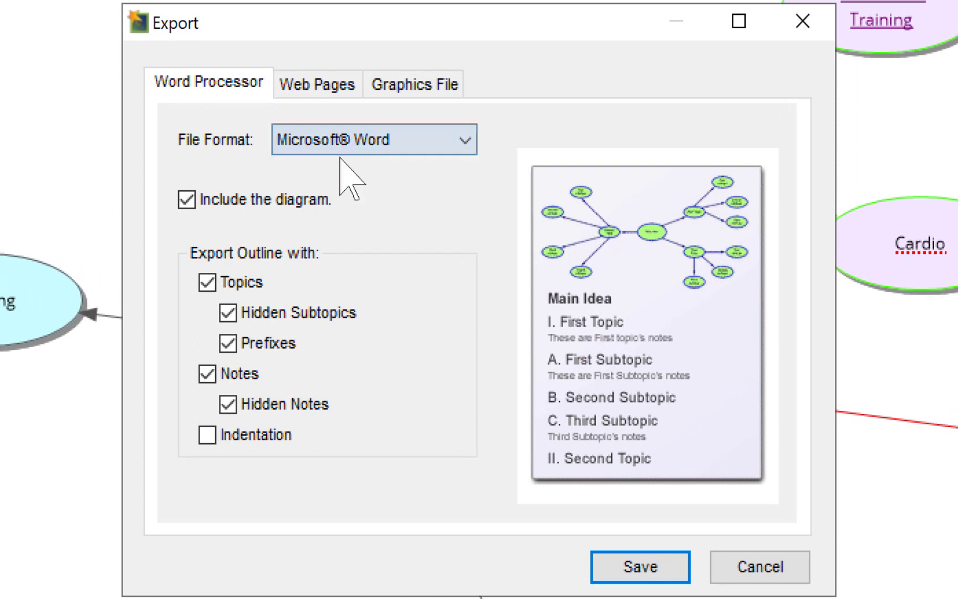
# Step: Review the Web Pages and Graphics File export options, picking JPEG then transparent PNG, and cancel
pyautogui.click(318, 80)
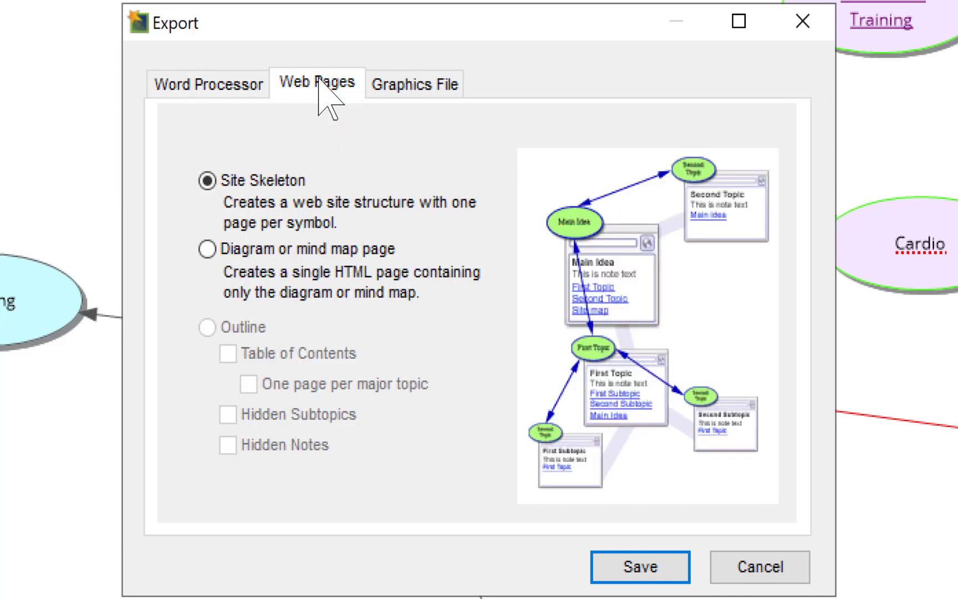
pyautogui.click(395, 84)
pyautogui.click(227, 174)
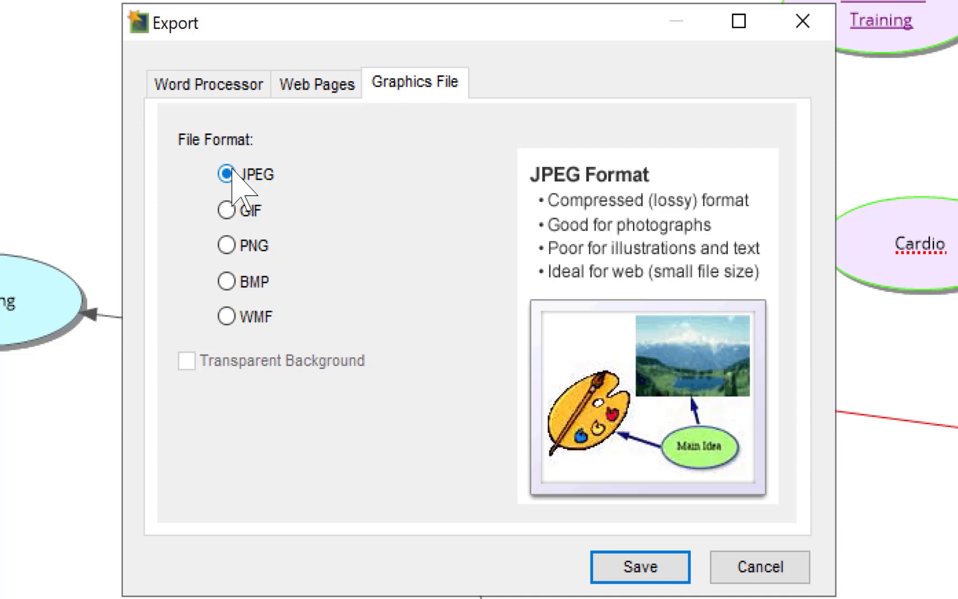
pyautogui.click(226, 245)
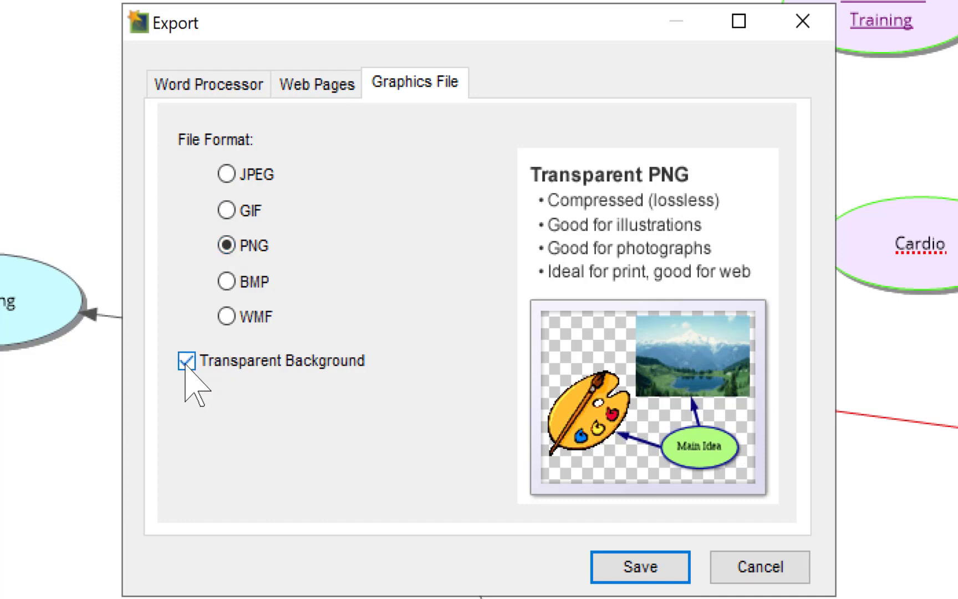
pyautogui.click(765, 563)
pyautogui.click(26, 23)
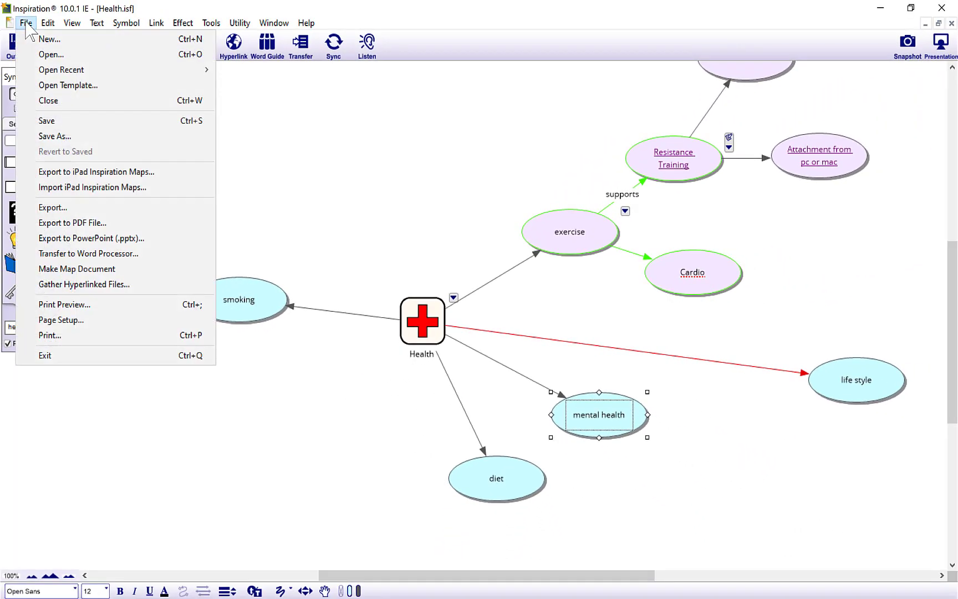